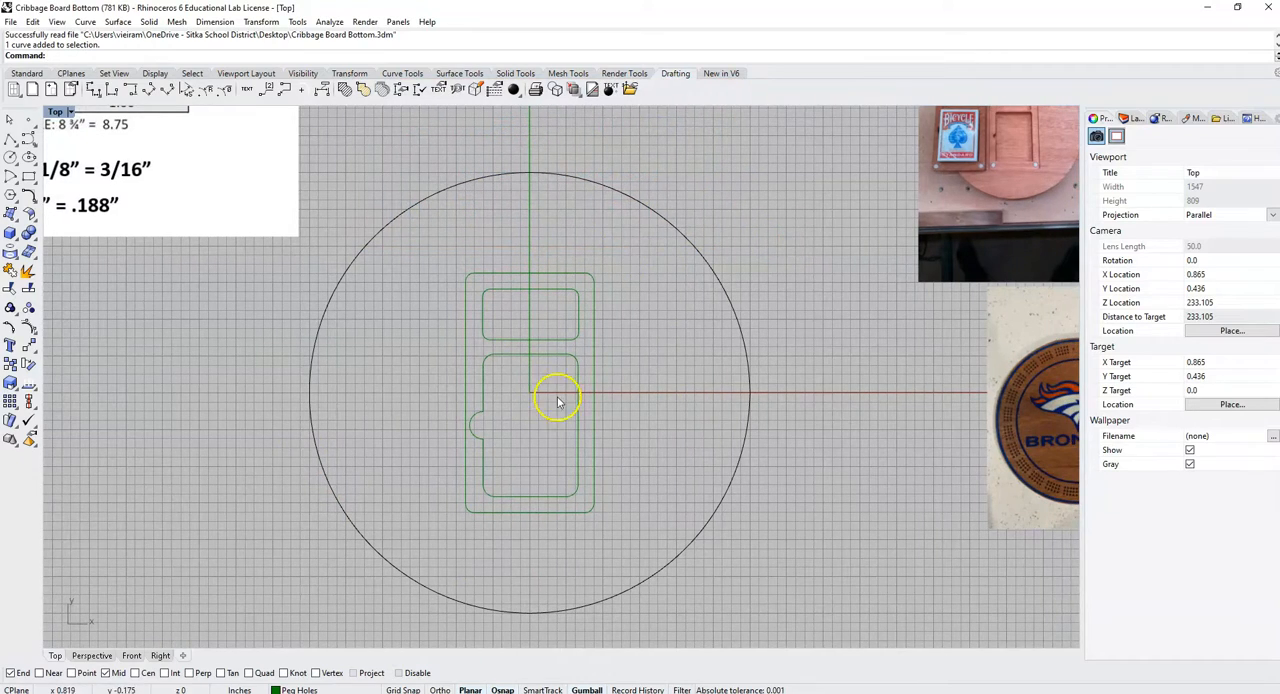
Select the large outer circle and the three pocket outlines inside it, after checking the reference photo of the finished board
scroll(663, 365, down, 2)
scroll(766, 263, up, 5)
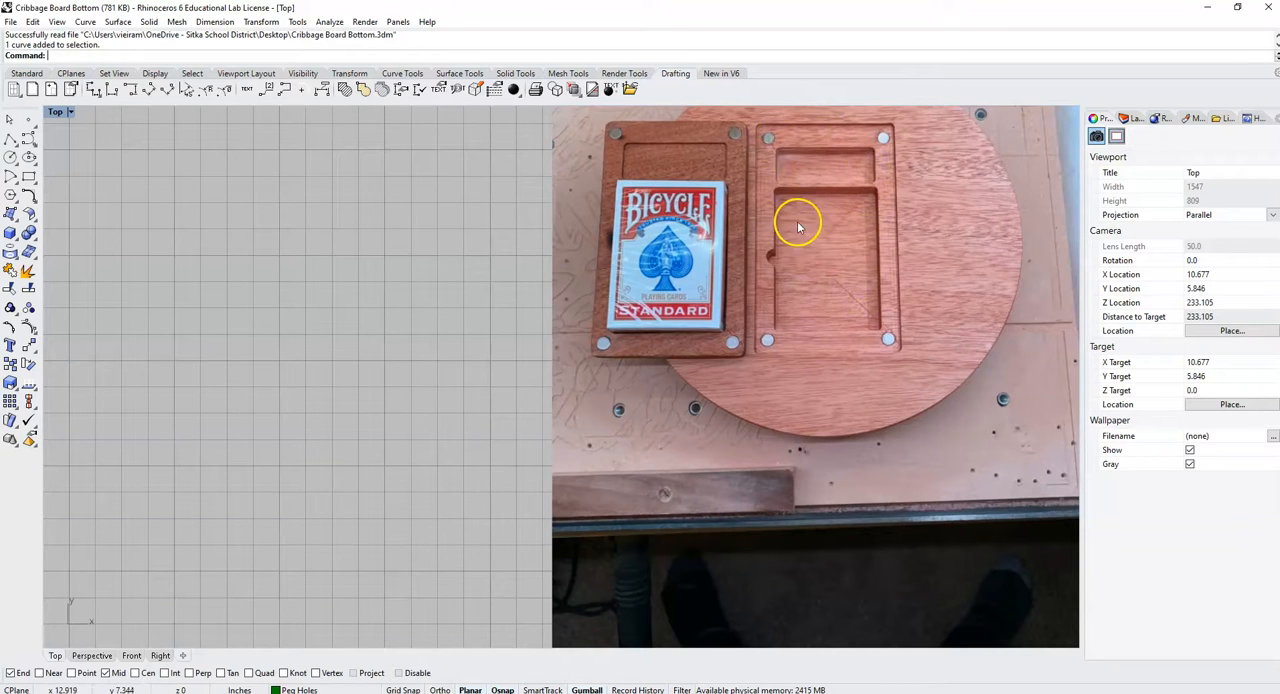
scroll(829, 247, up, 2)
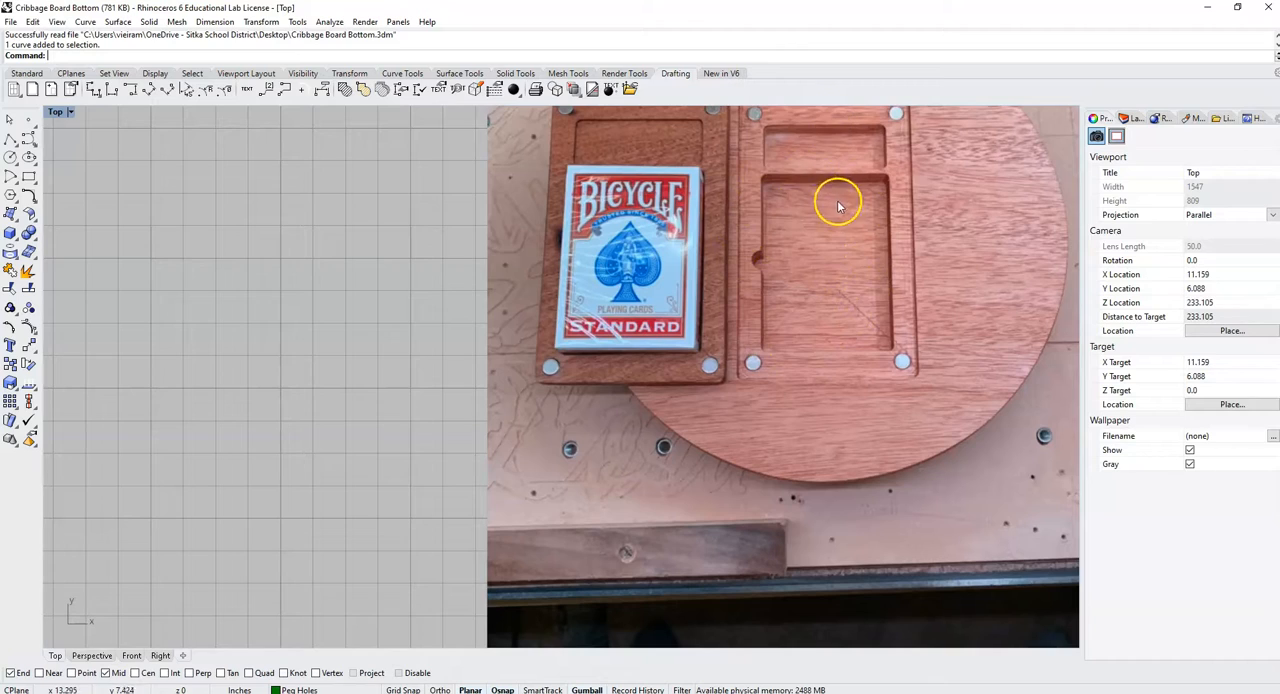
scroll(846, 300, down, 6)
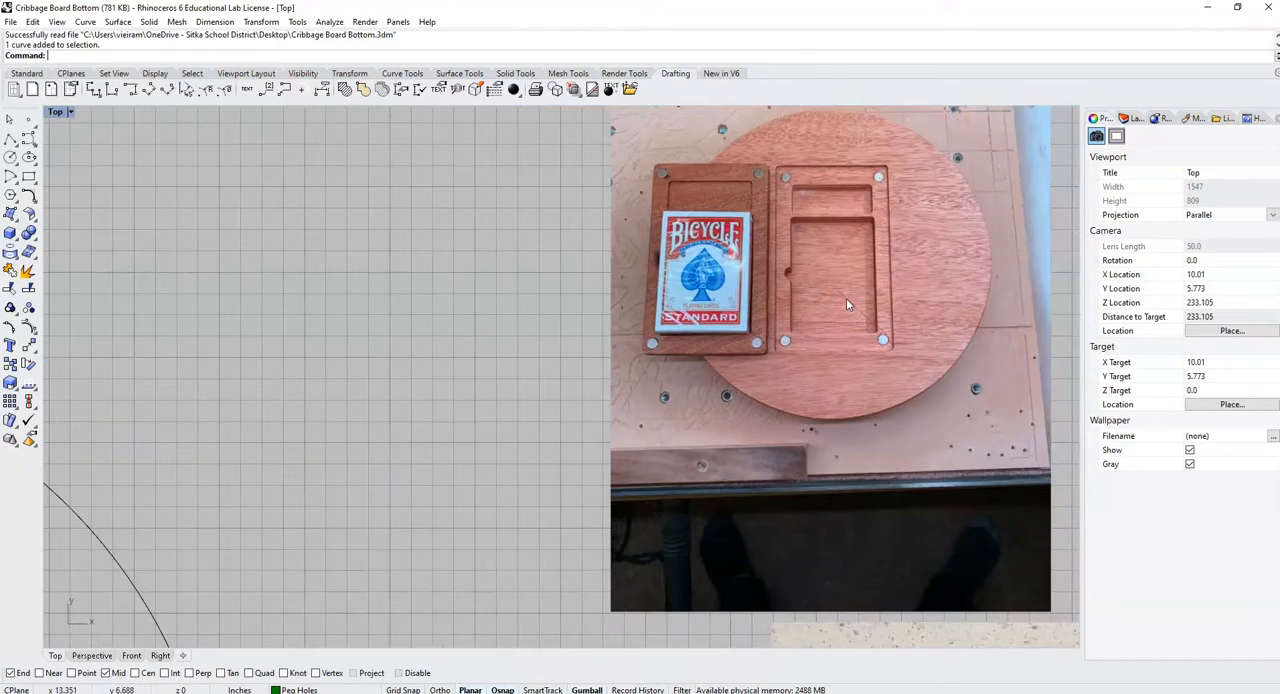
right_drag(482, 336, 700, 146)
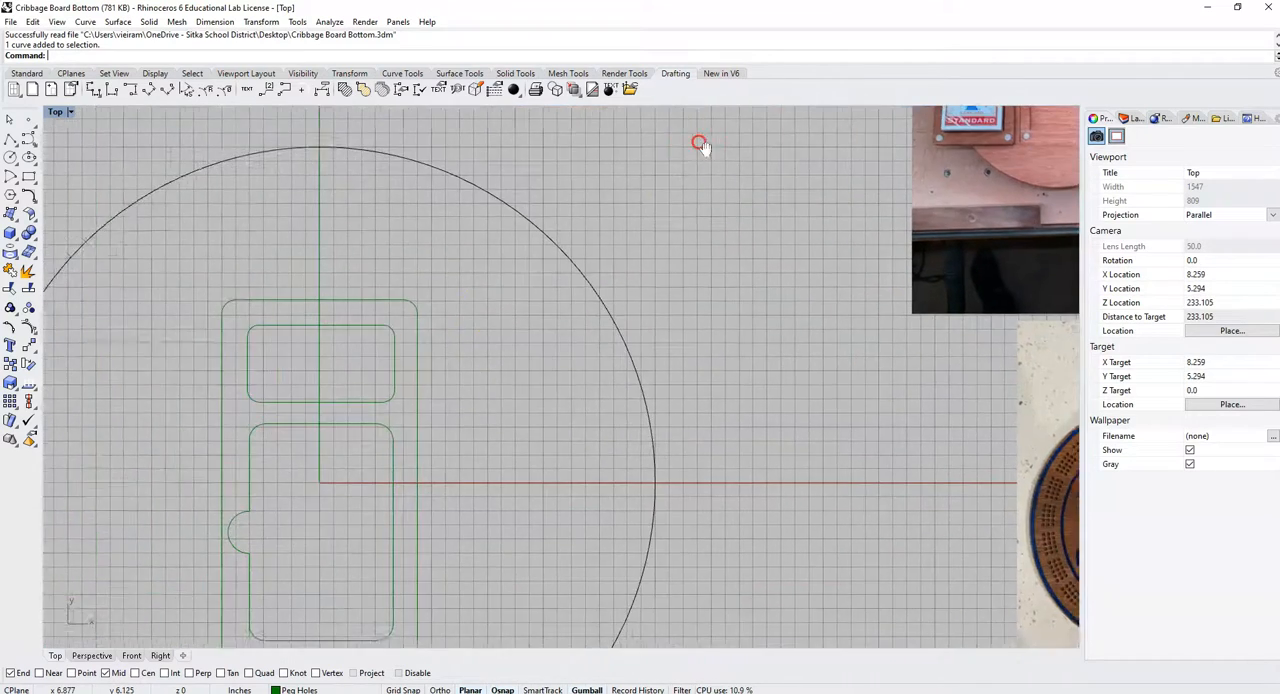
scroll(705, 145, down, 8)
drag(706, 391, 472, 155)
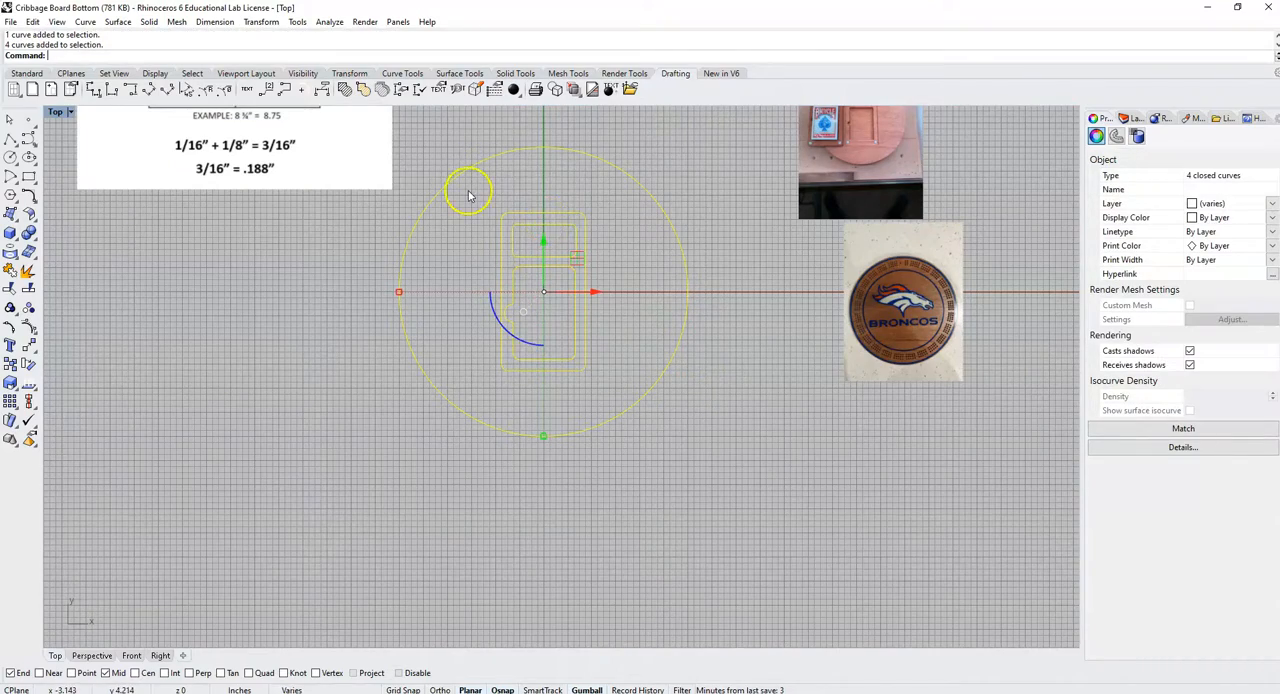
Export the selected curves as an AutoCAD DXF file named Cribbage Board Bottom Vectors with the Default scheme, replacing the existing file
click(10, 21)
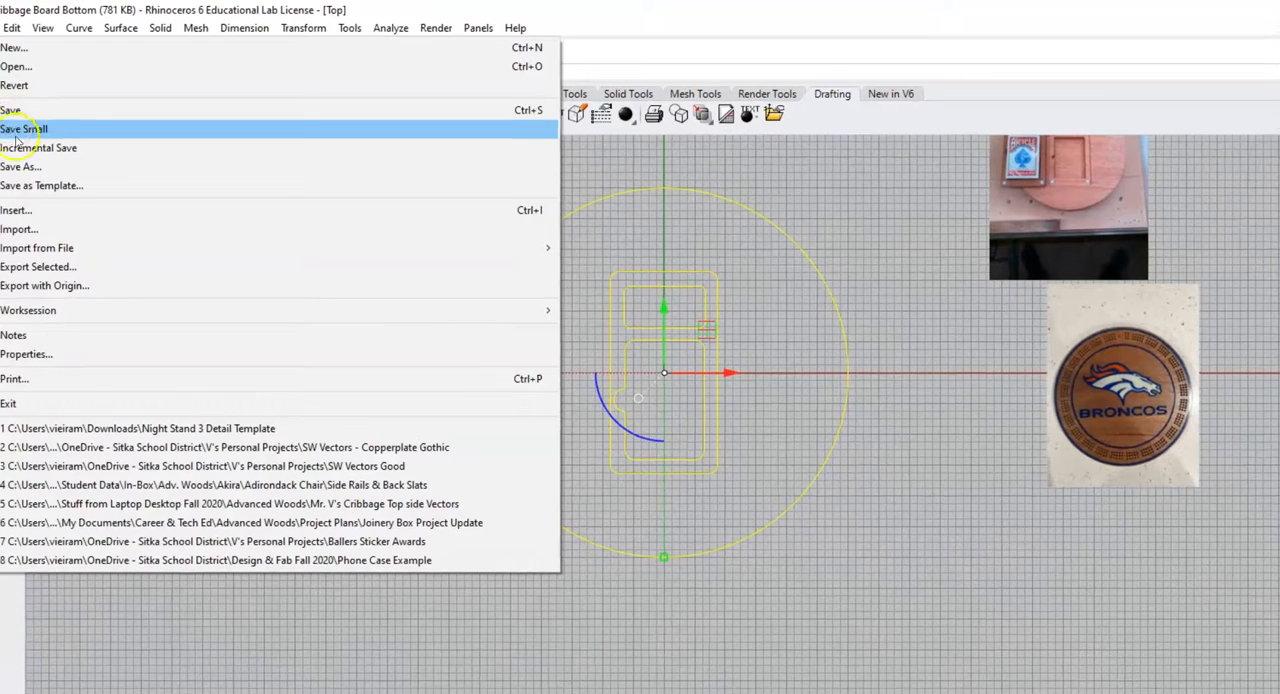
click(60, 272)
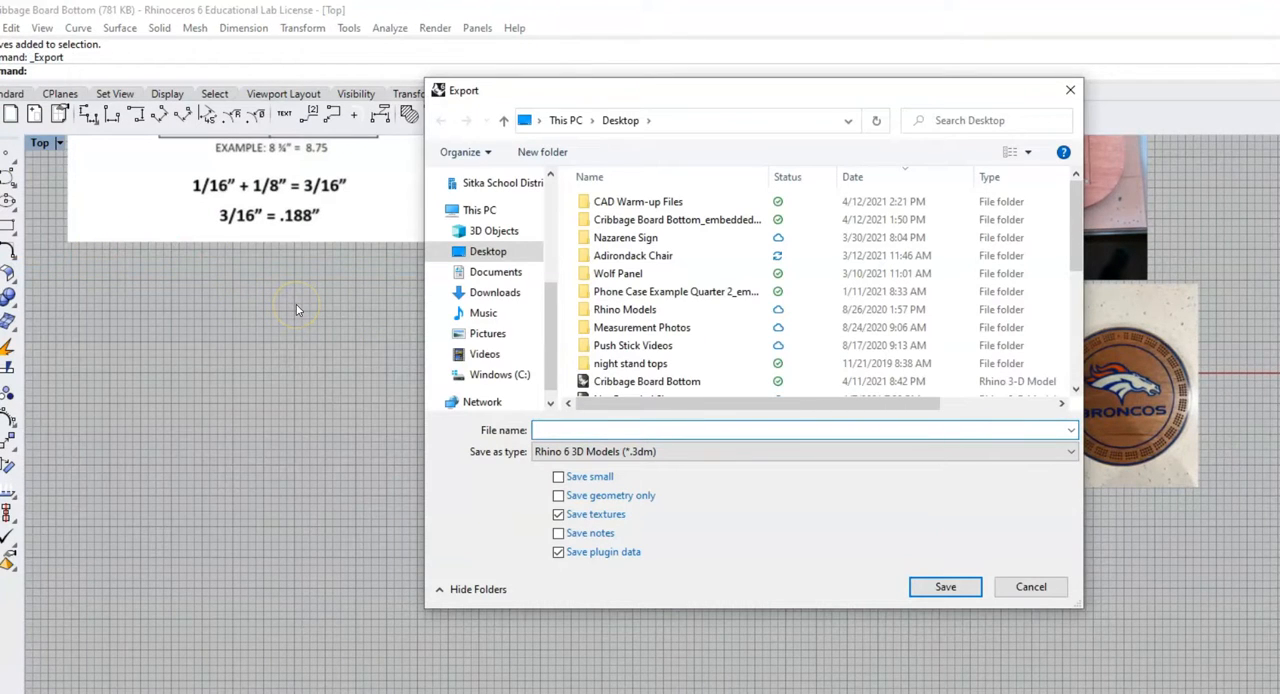
text(Crib)
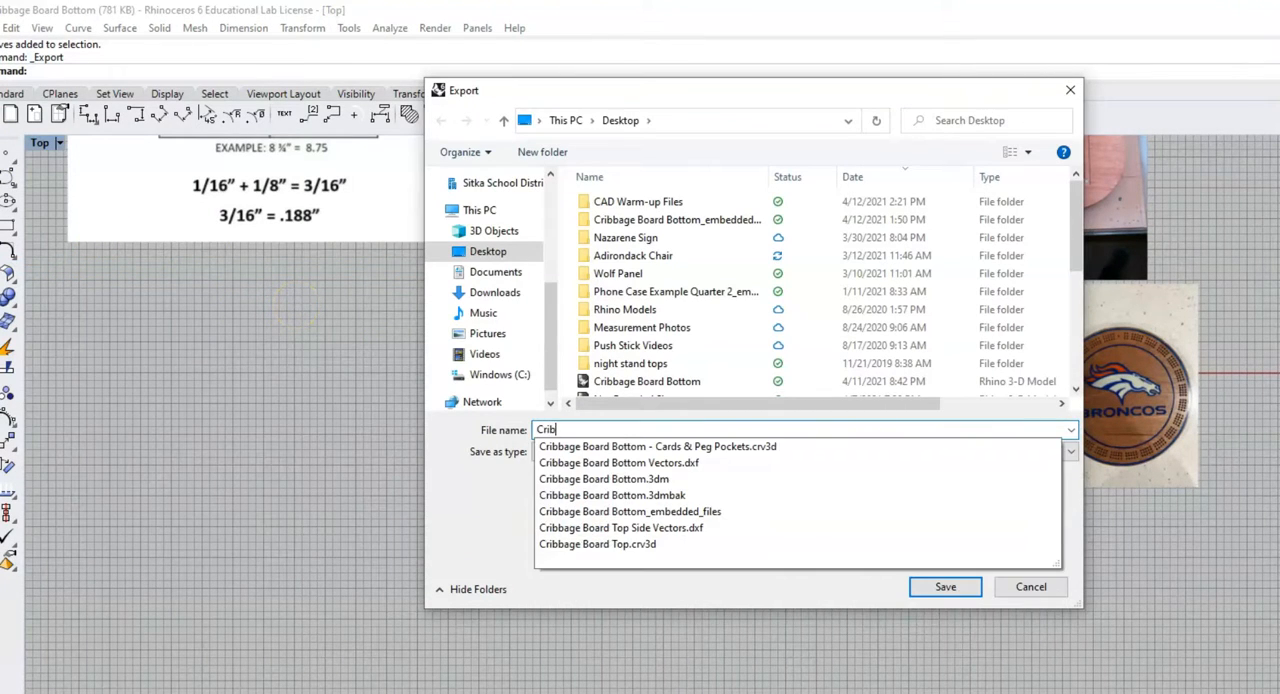
text(bage Board Bottom Vectors)
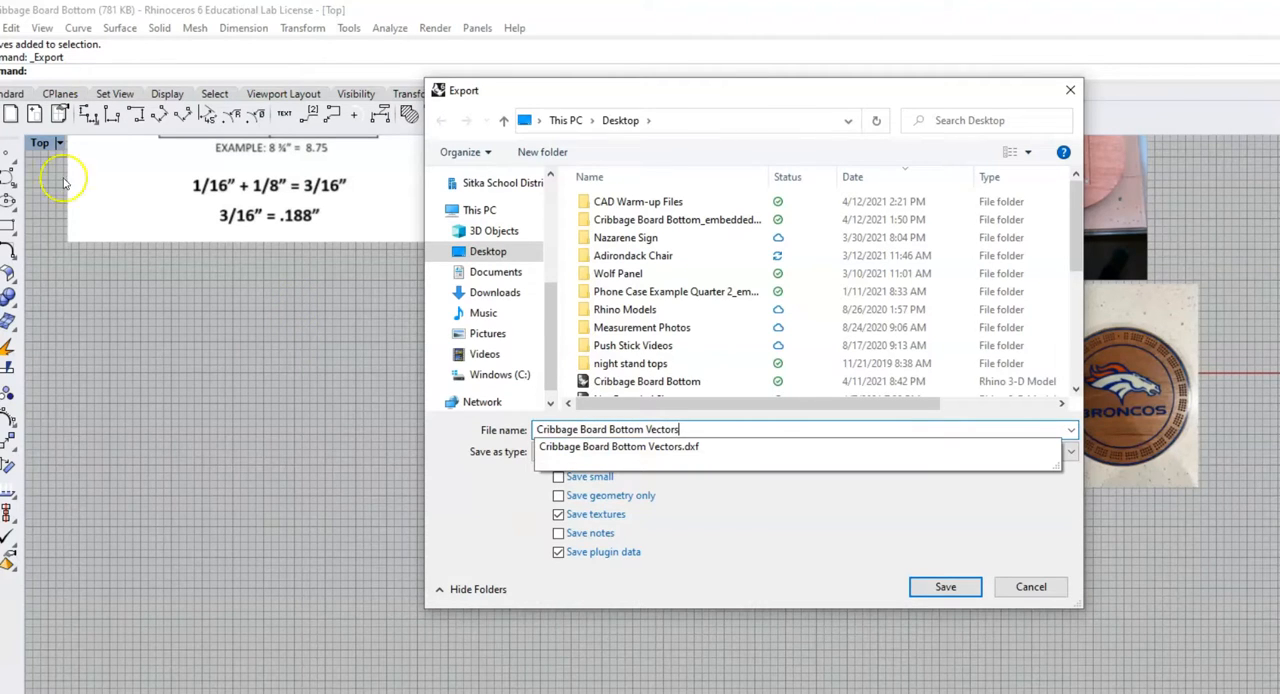
click(533, 529)
click(578, 451)
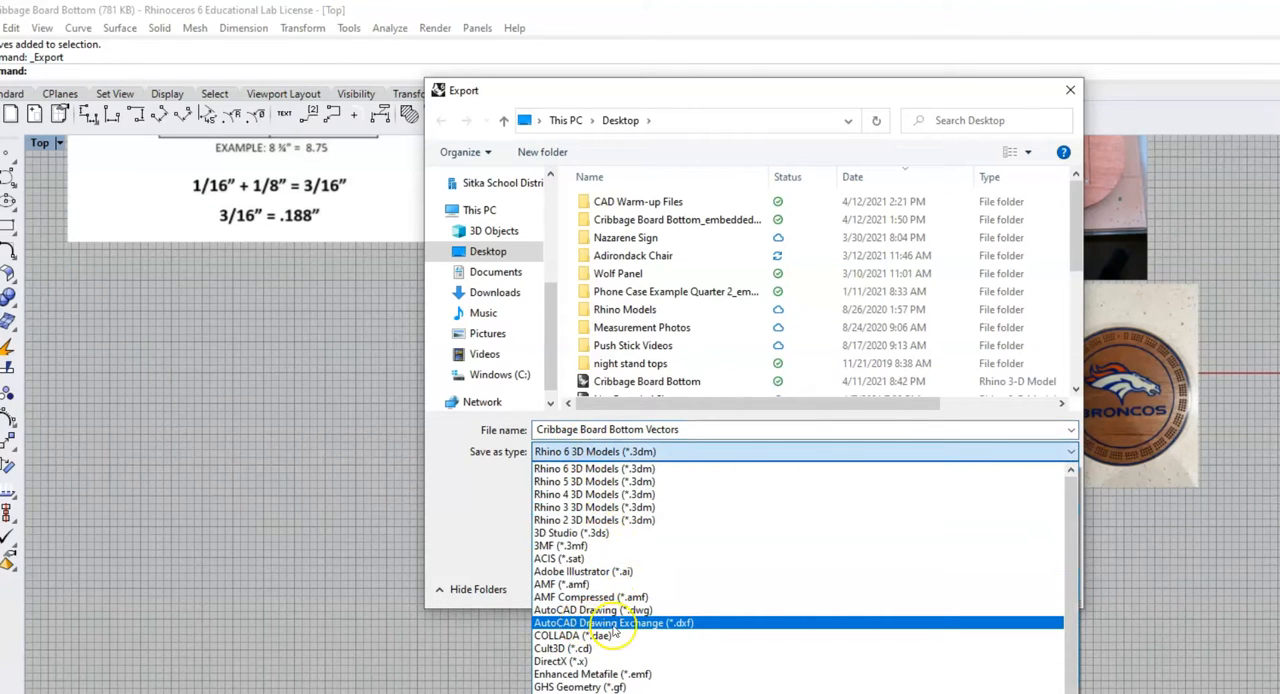
click(705, 624)
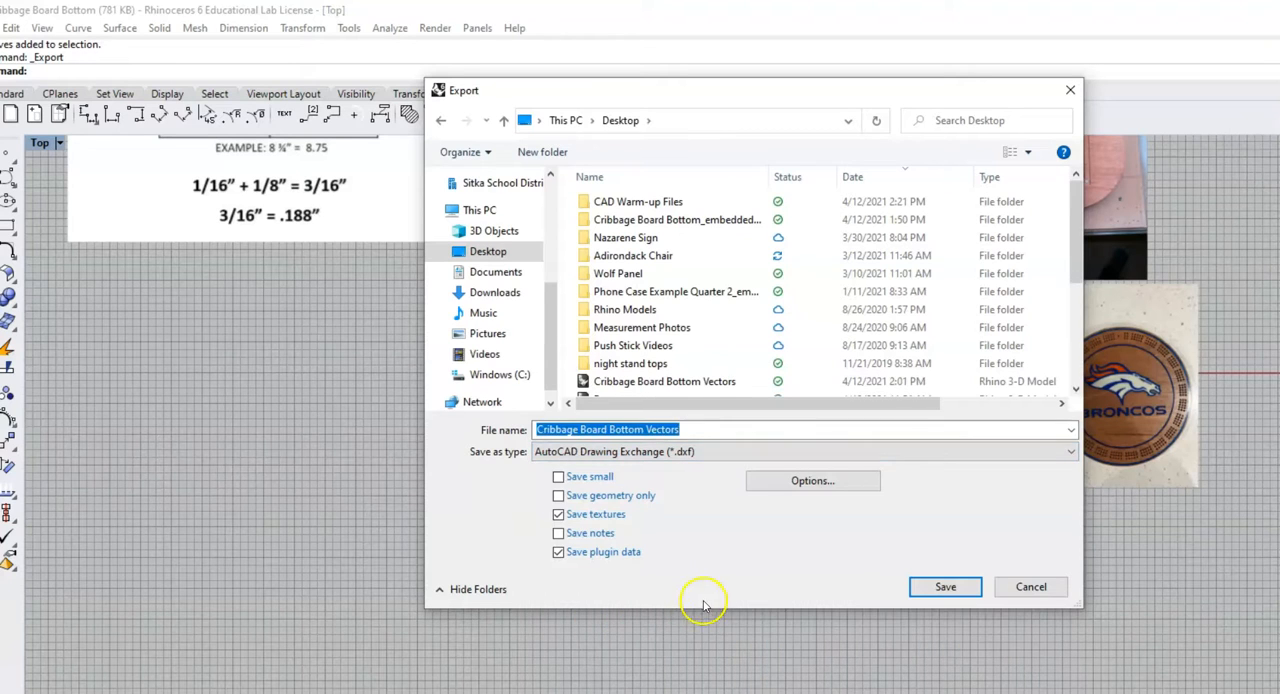
click(945, 587)
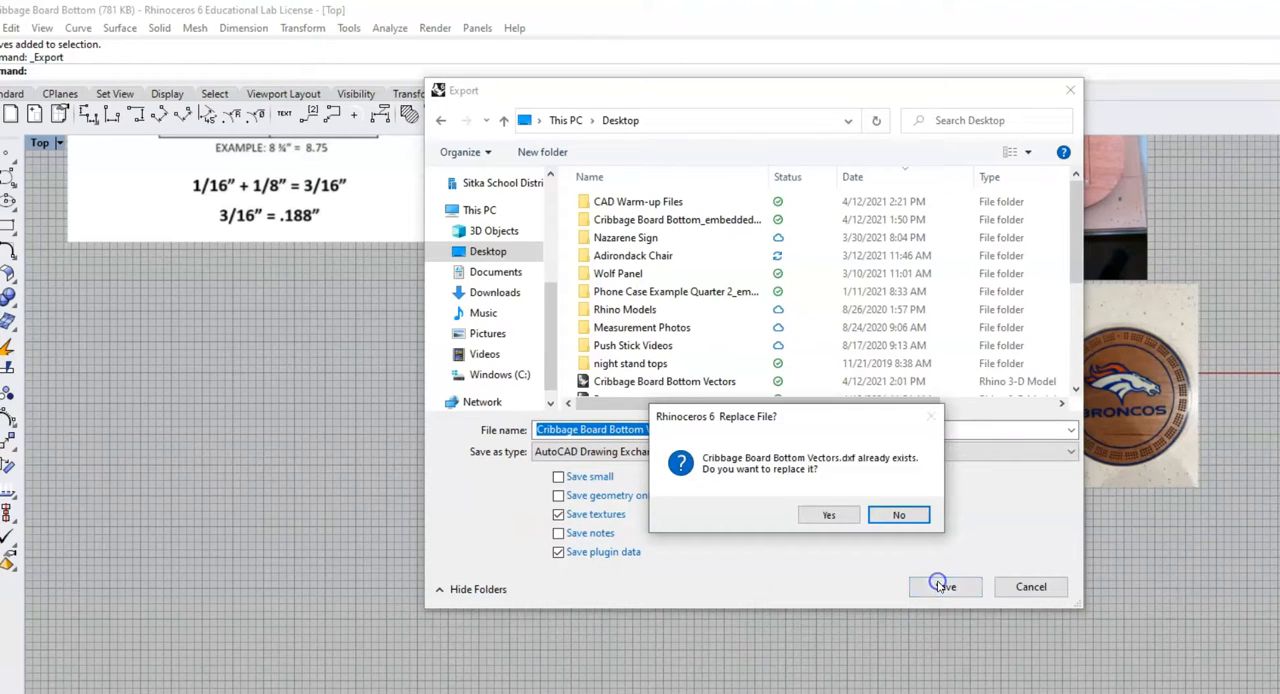
click(833, 515)
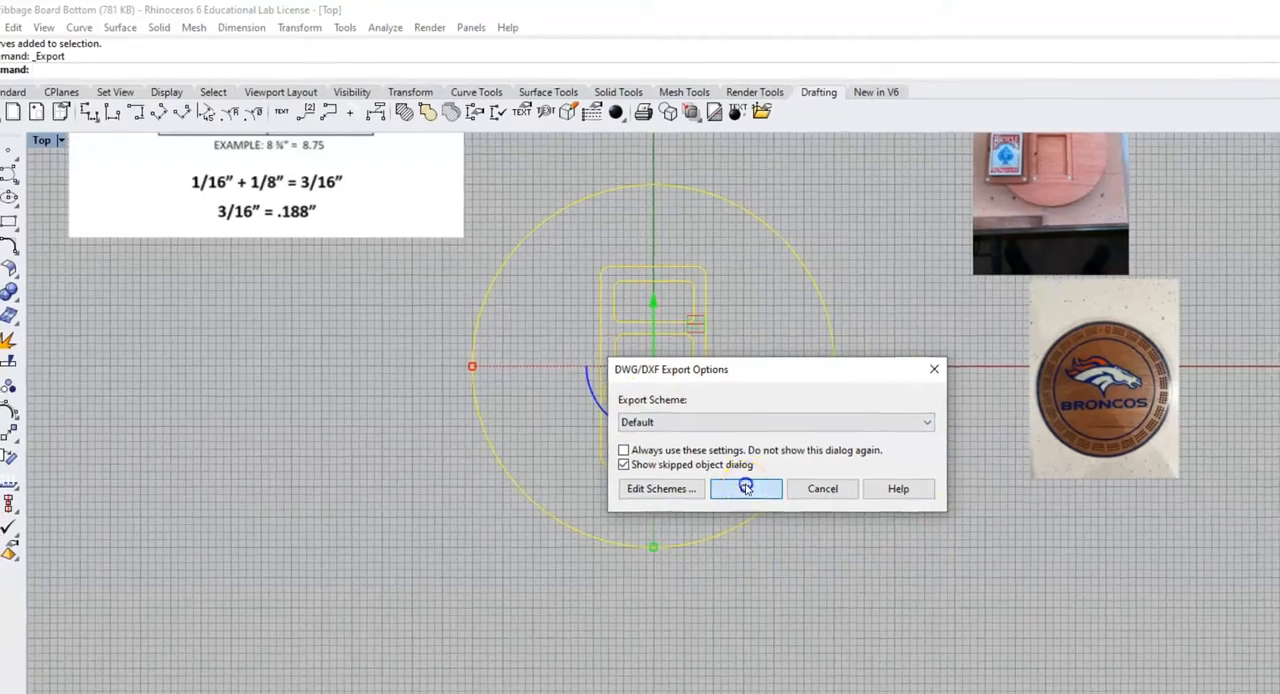
click(755, 497)
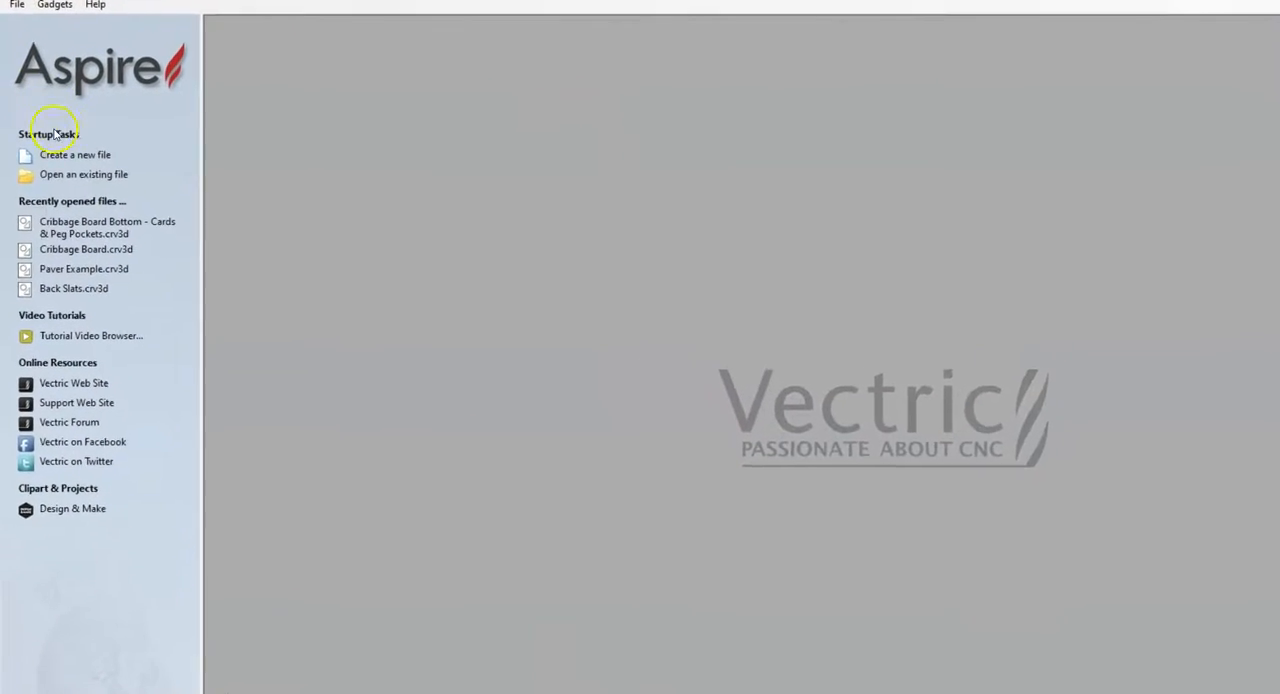
Switch to Aspire and create a new single-sided 14 by 14 inch job with a material thickness of 1.25 inches
click(75, 155)
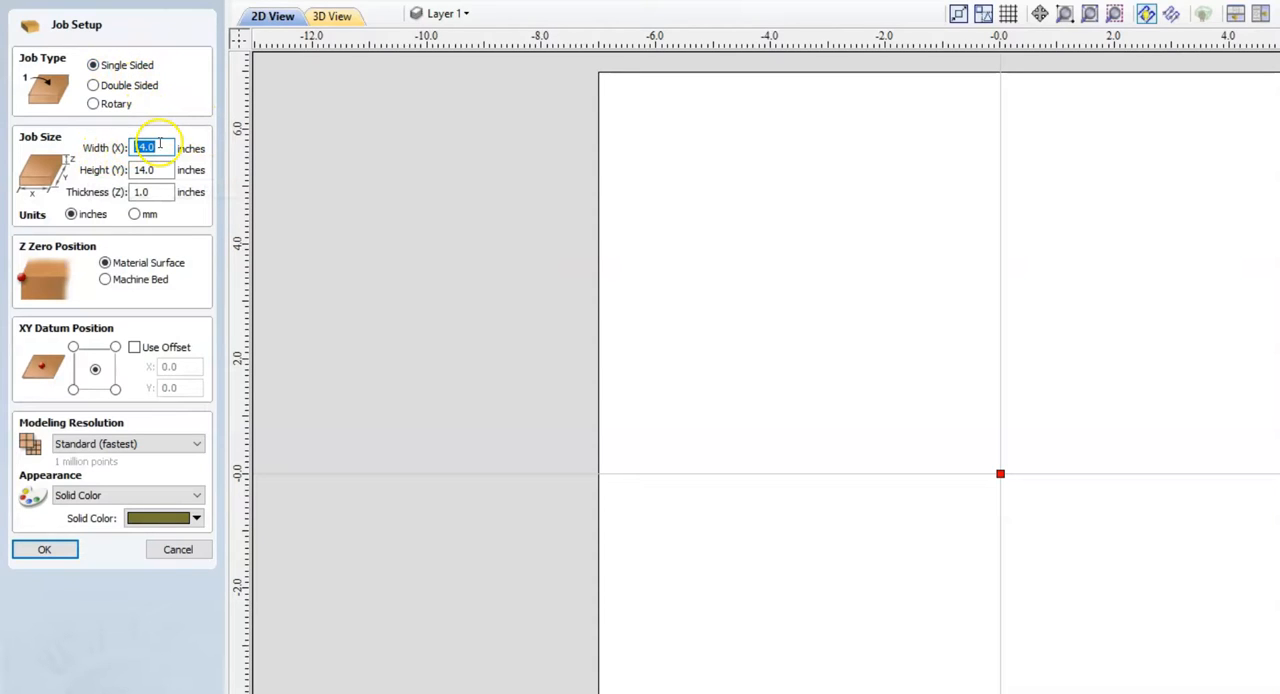
click(158, 191)
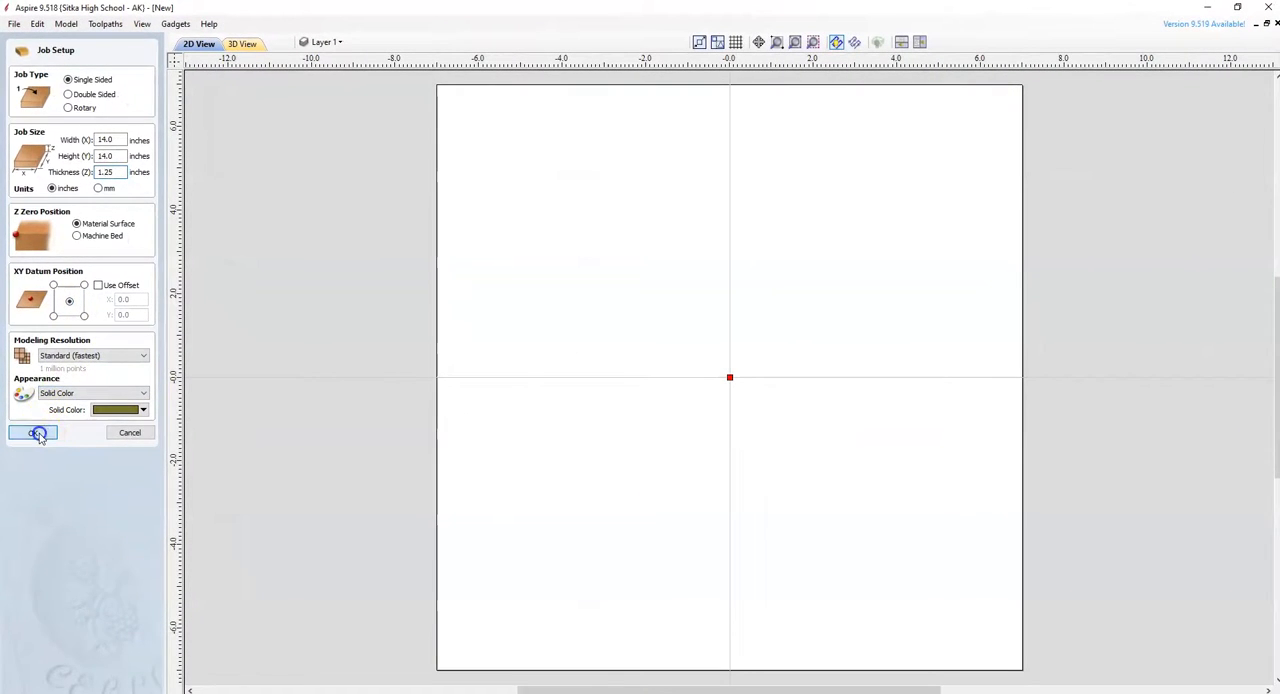
click(38, 434)
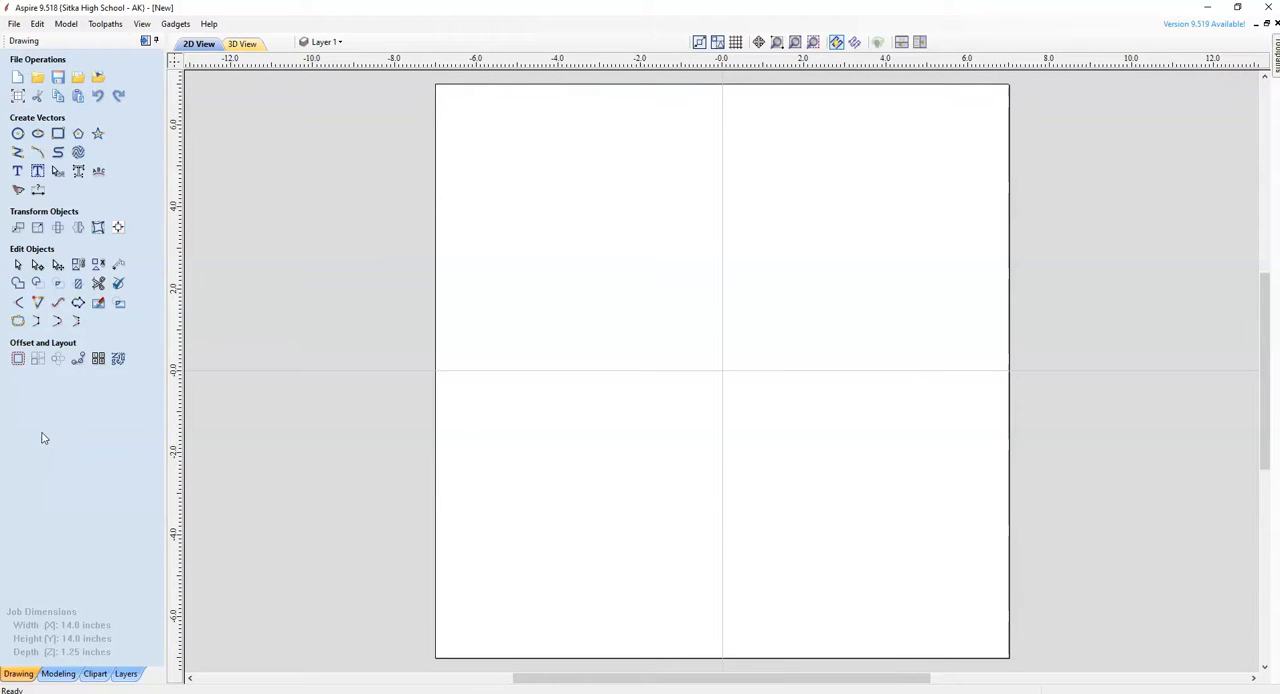
Import the Cribbage Board Bottom Vectors file into the new job
click(15, 24)
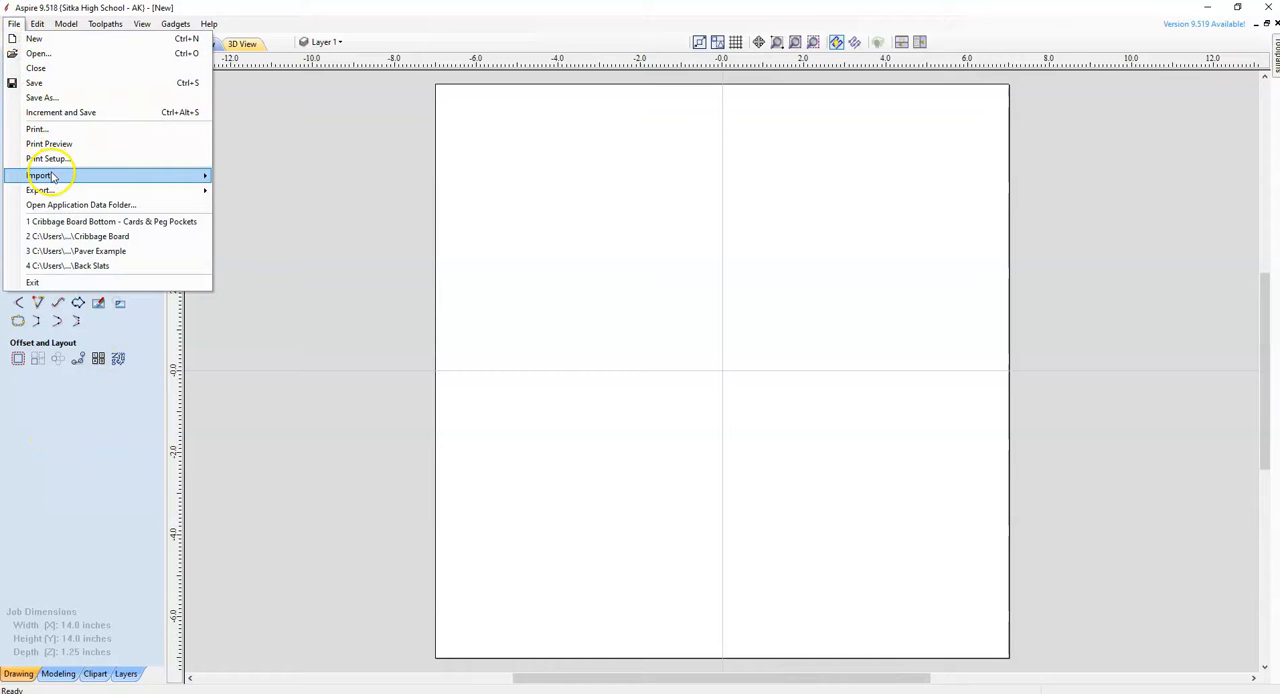
mouse_move(52, 176)
click(258, 174)
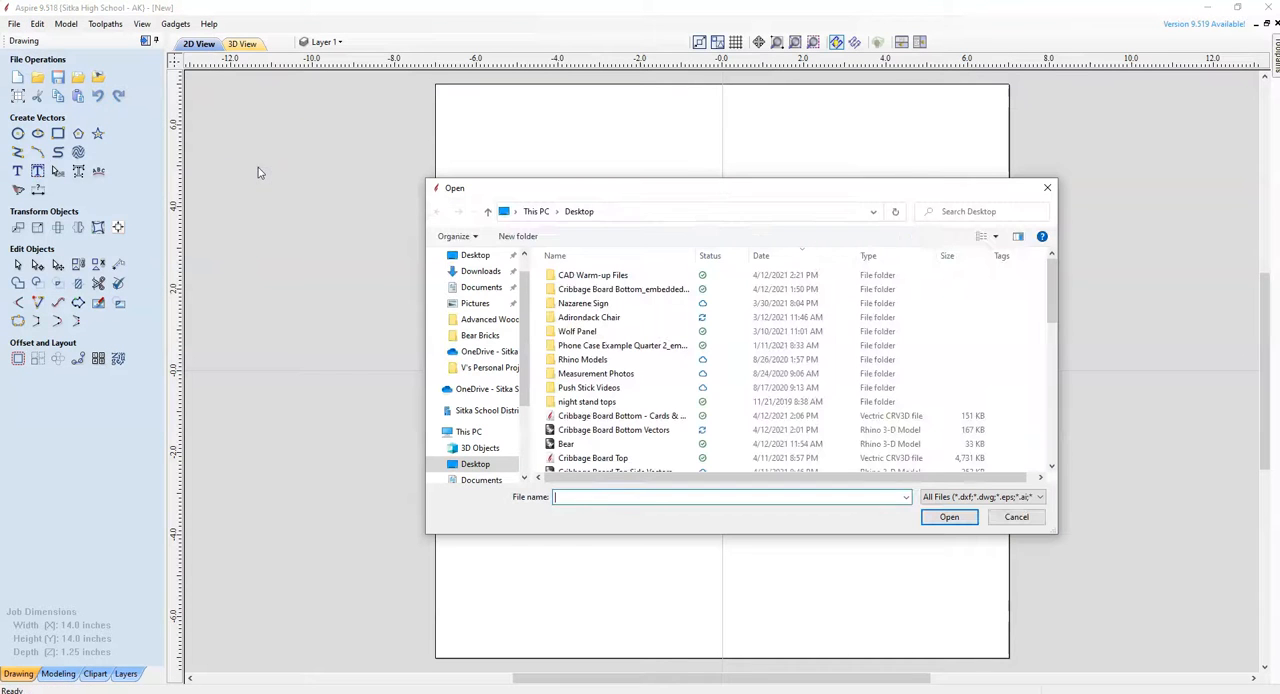
click(609, 432)
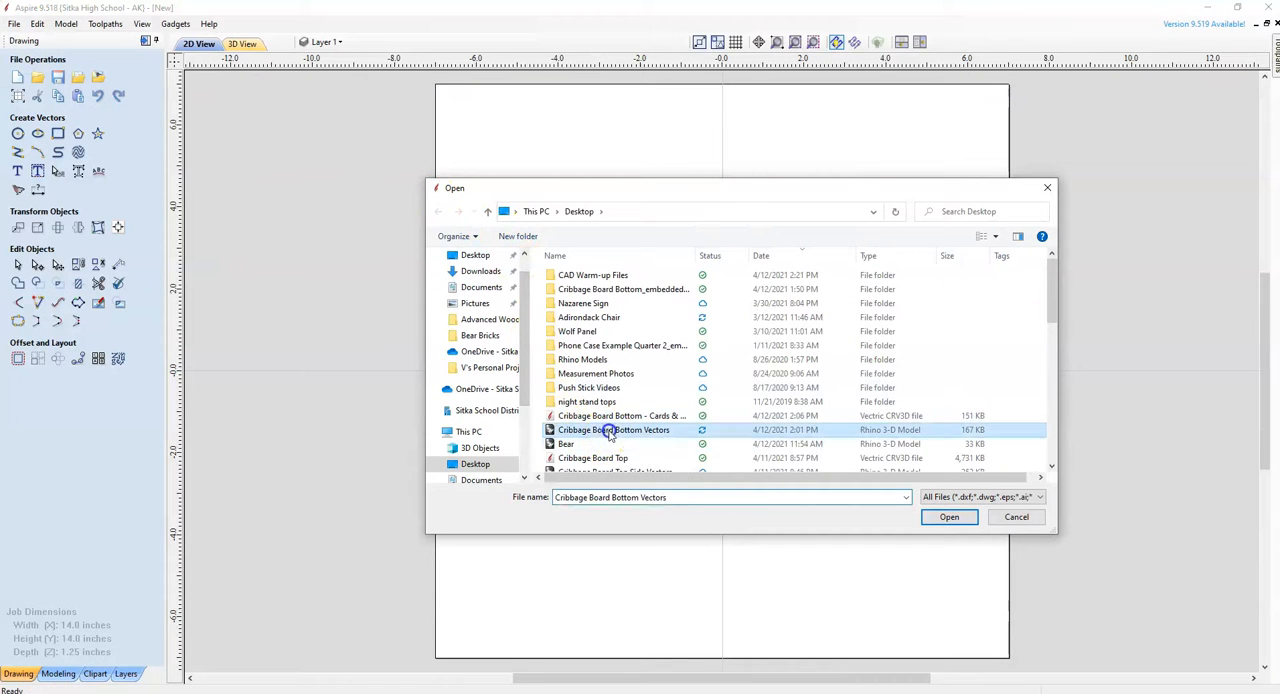
click(952, 518)
click(958, 510)
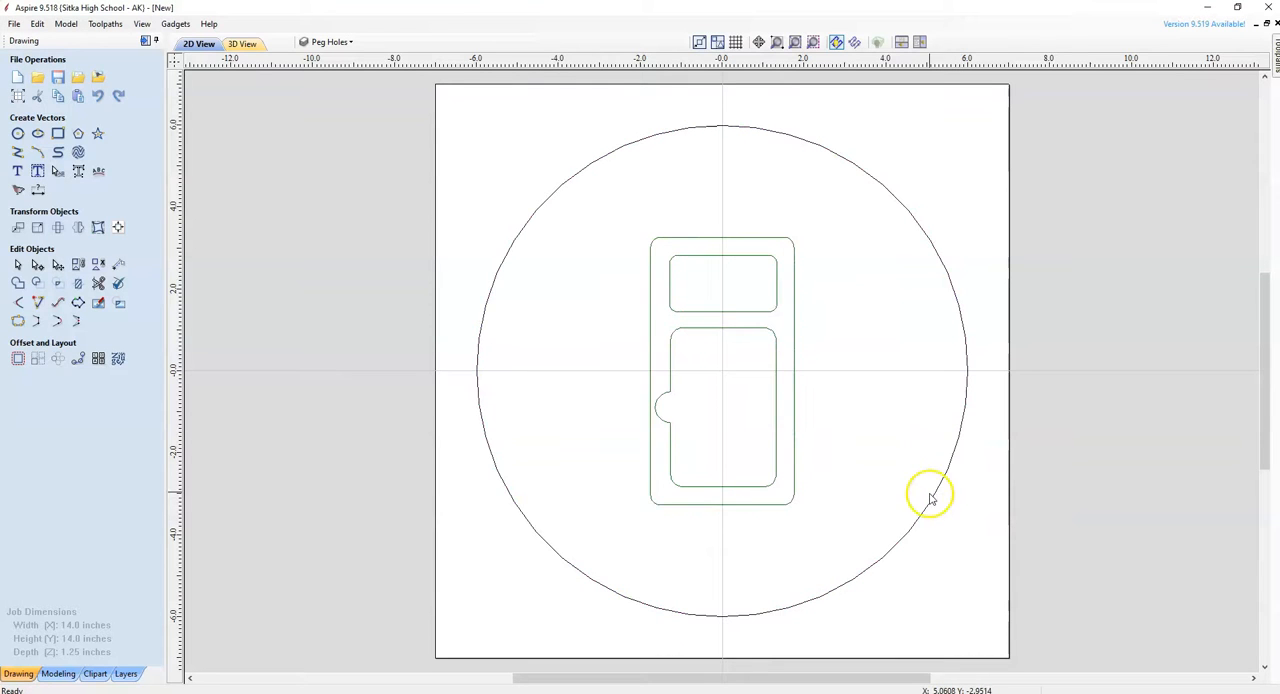
click(697, 130)
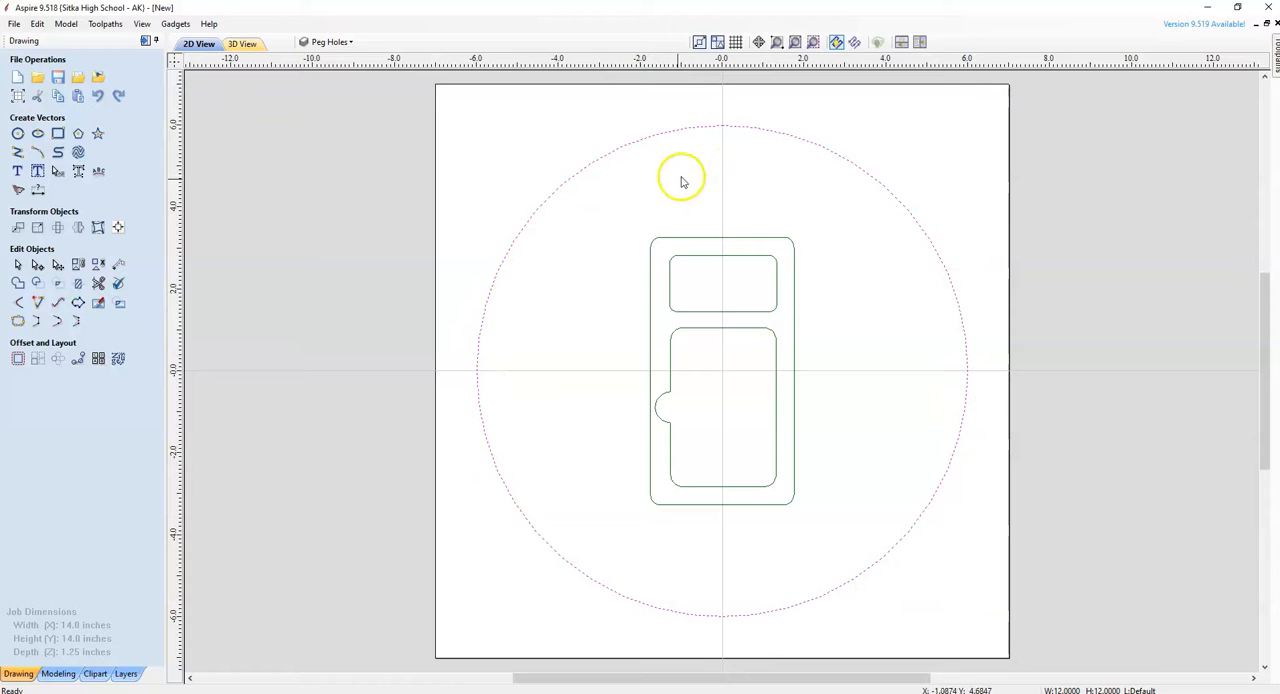
click(803, 293)
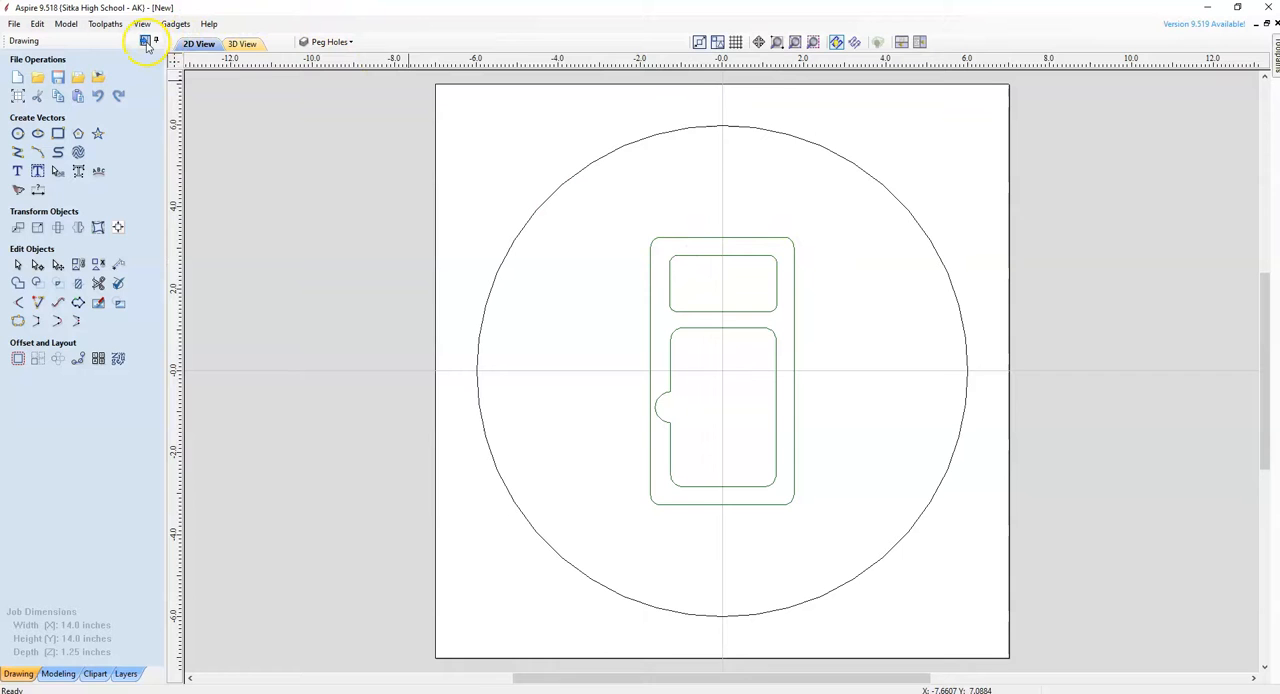
Start a pocket toolpath for the outer rounded rectangle with a cut depth of 0.25 inches
click(146, 42)
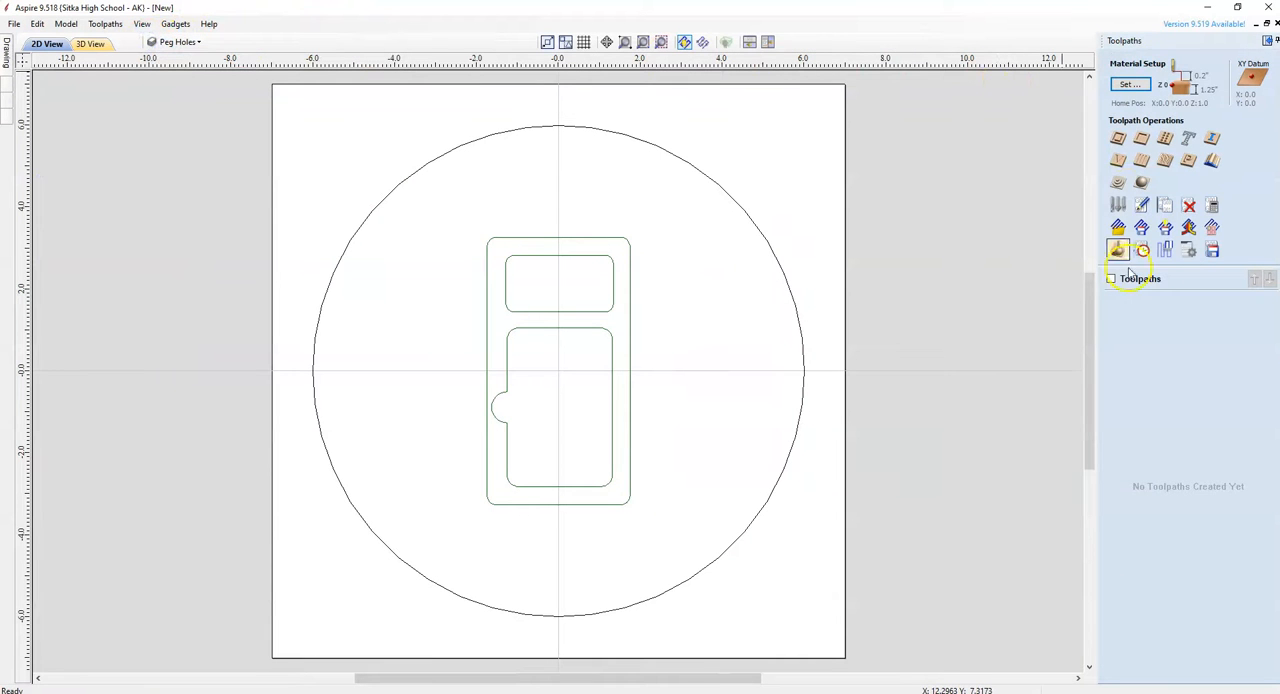
click(629, 268)
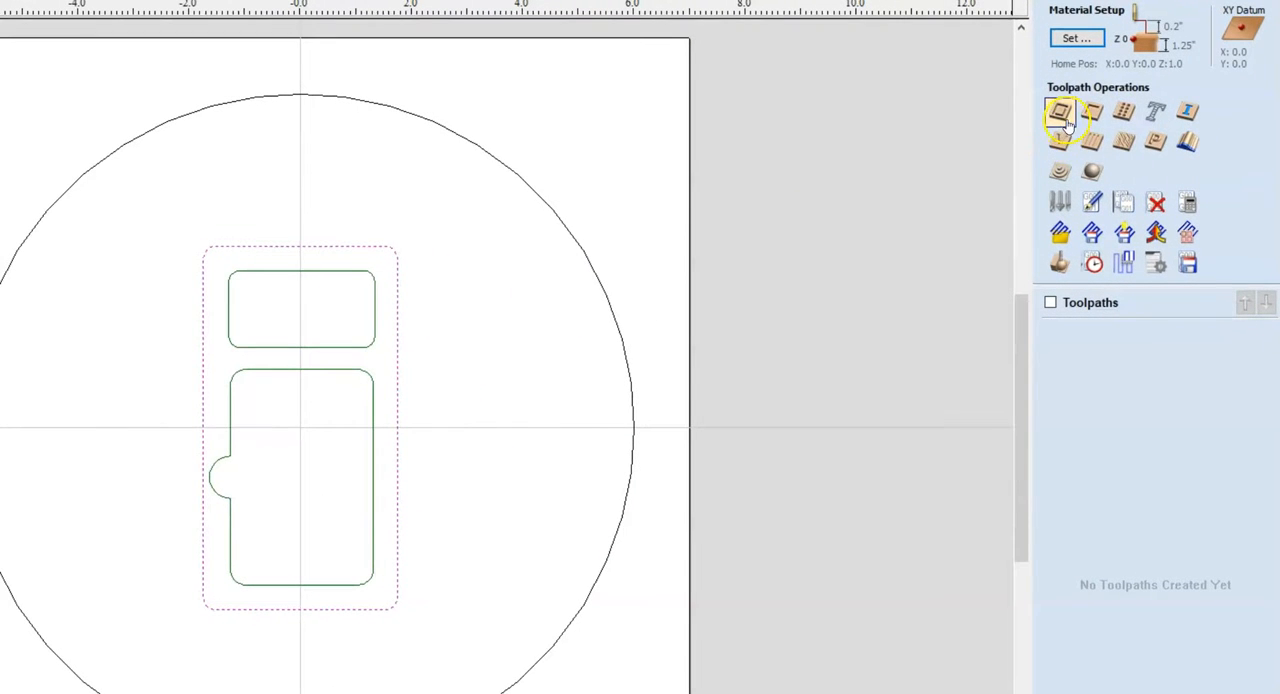
click(1090, 114)
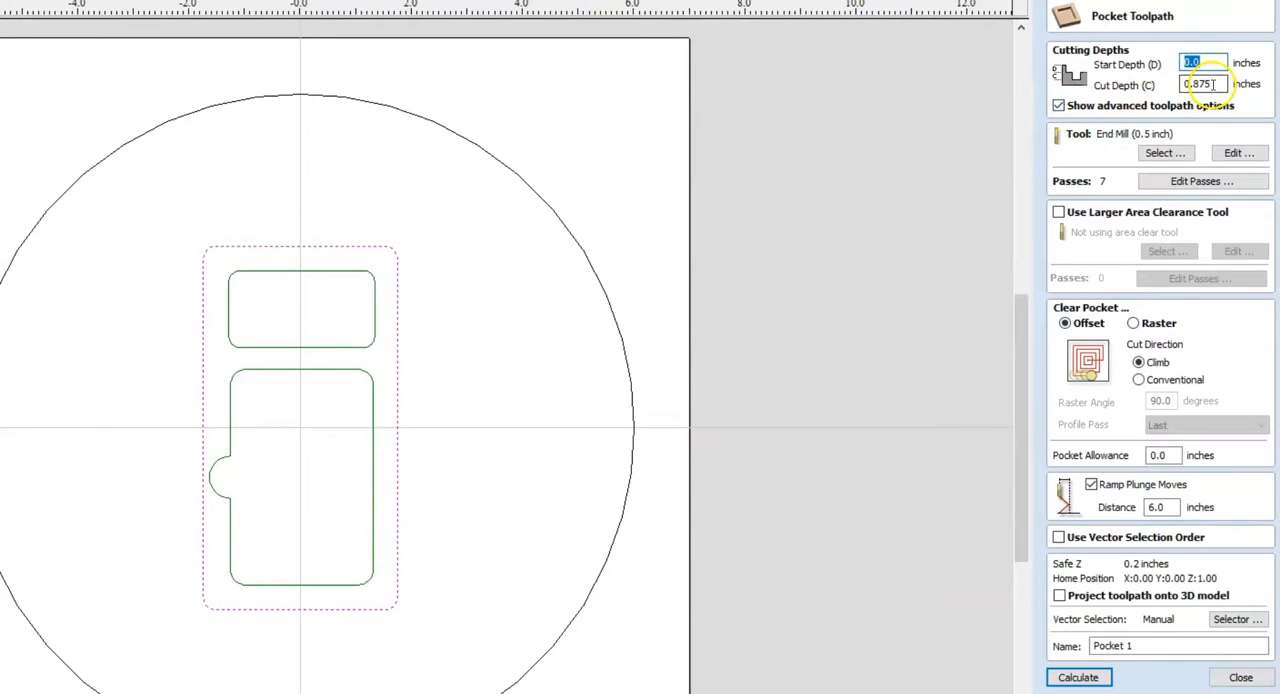
drag(1215, 84, 1204, 83)
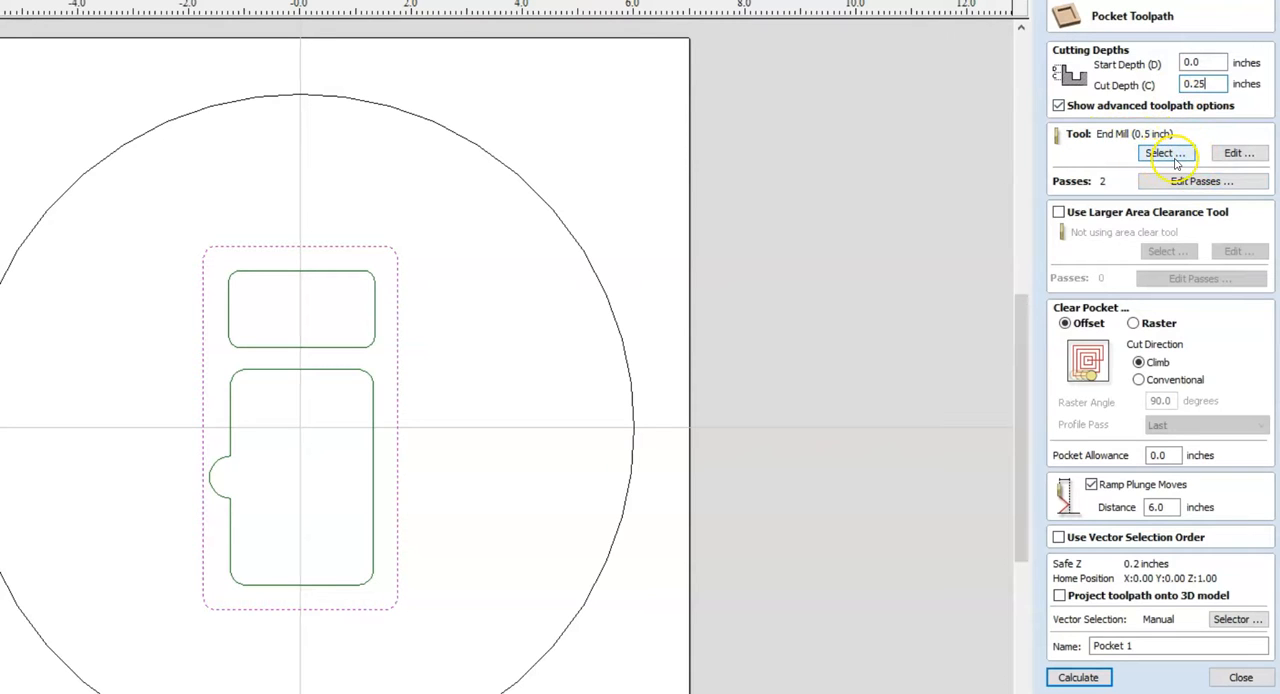
Check the cutting parameters of the pocket's tool and choose End Mill (0.5 inch) from the tool database
click(1238, 153)
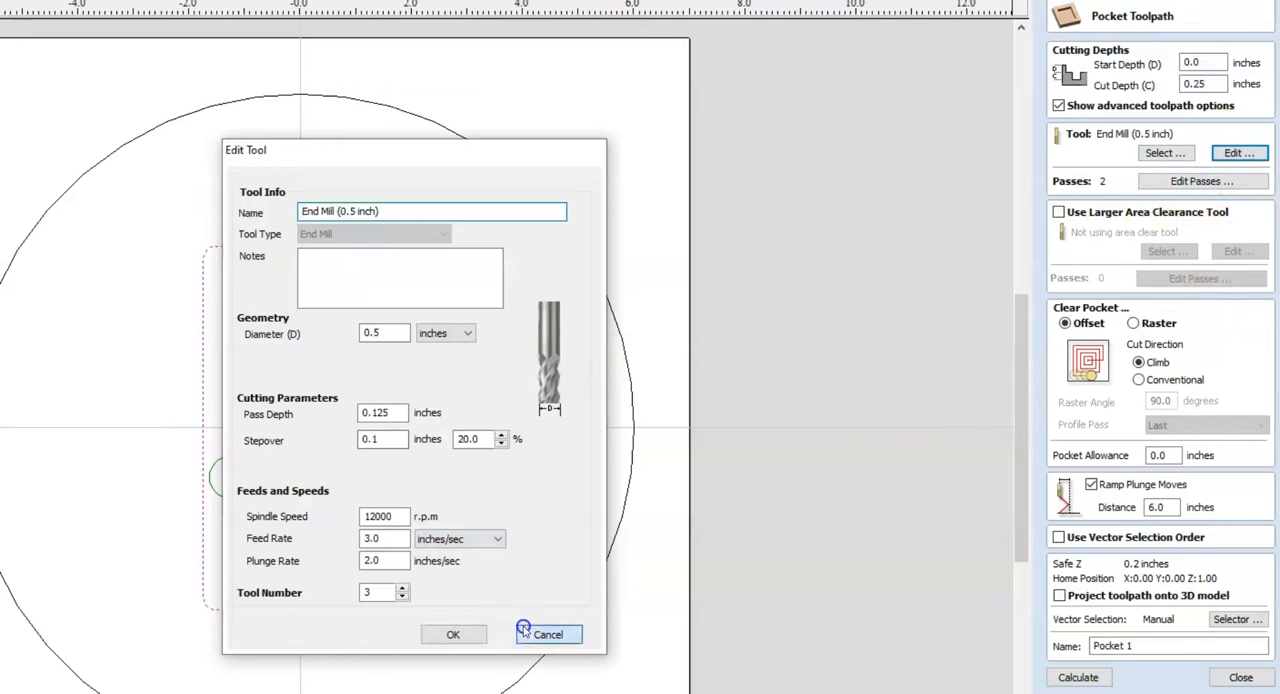
click(526, 633)
click(1163, 153)
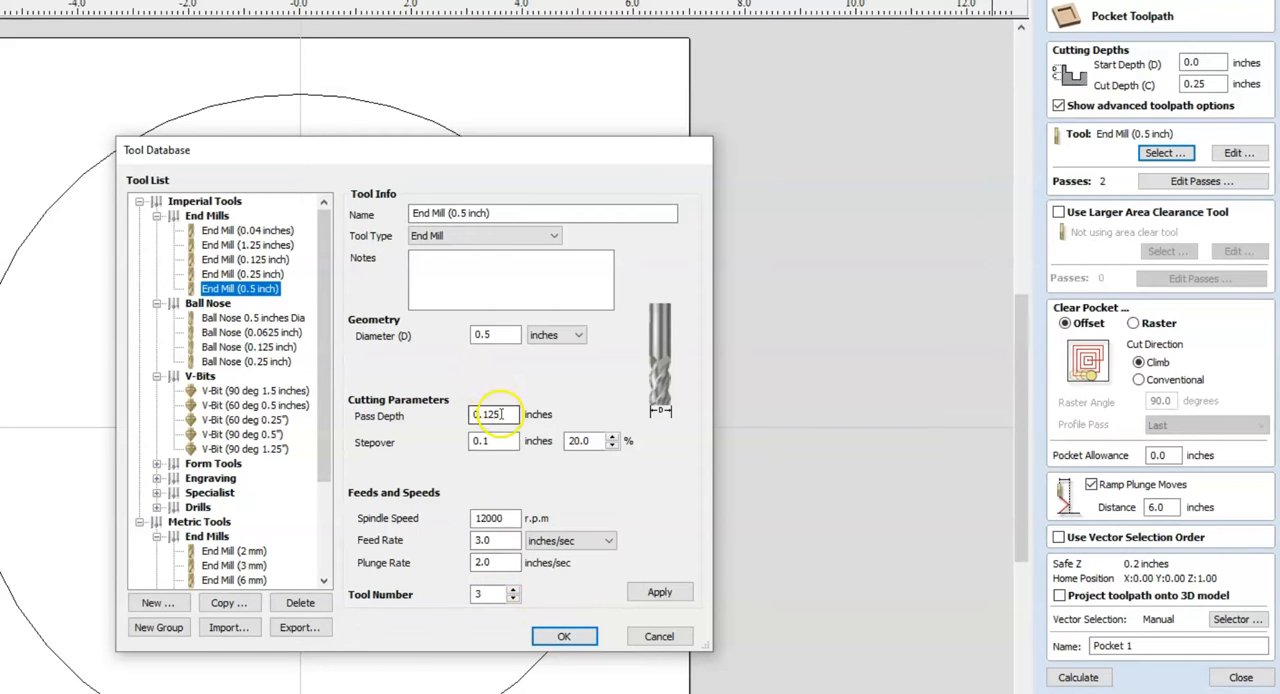
click(566, 636)
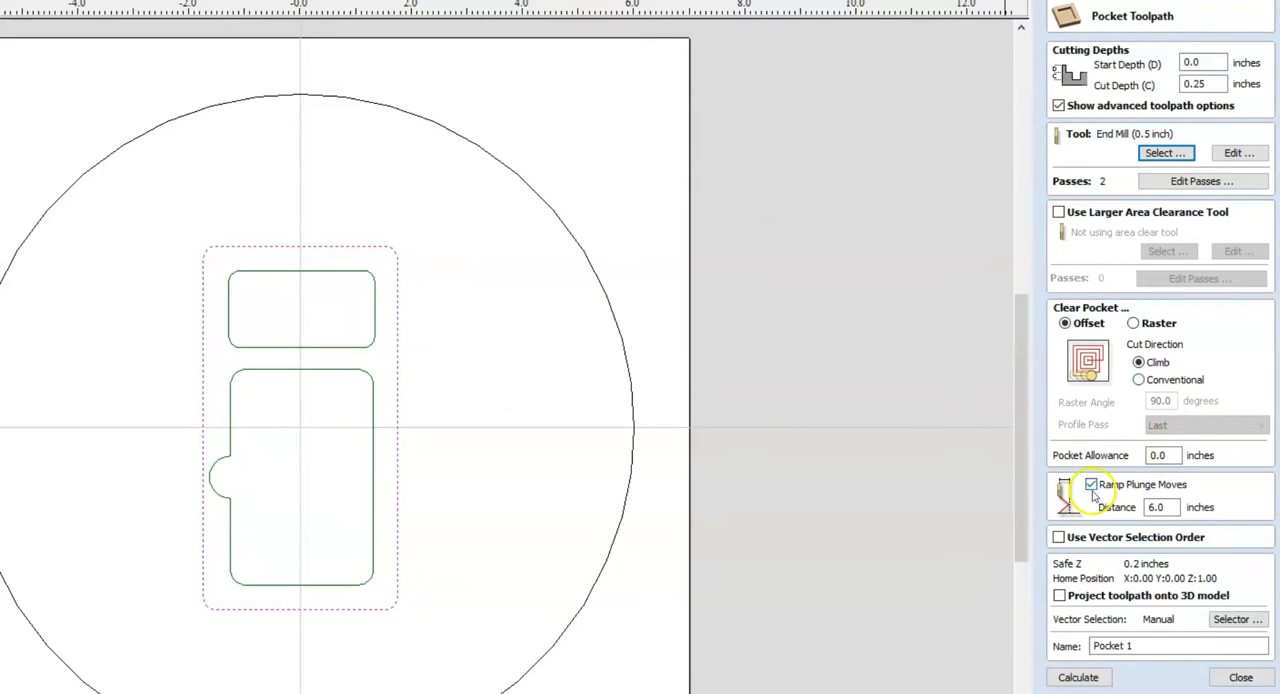
Calculate the pocket toolpath under the name Lid Pocket and preview its cut in the material
double_click(1088, 646)
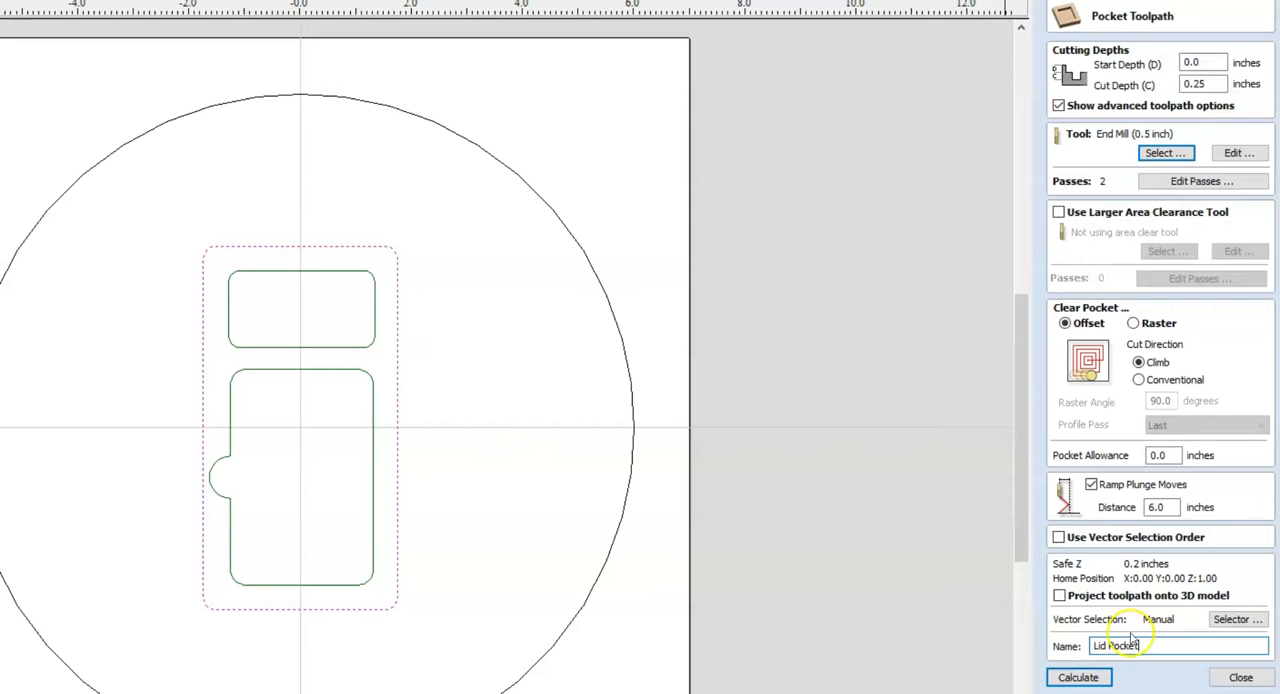
click(1099, 678)
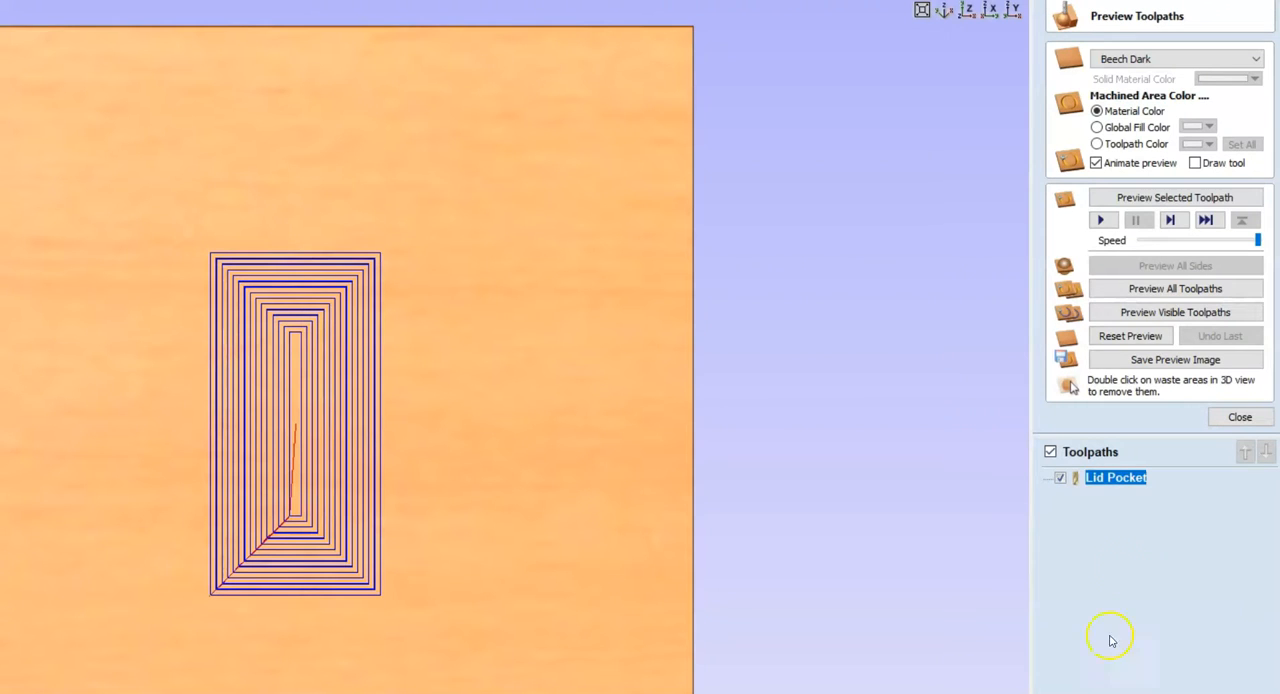
click(1143, 197)
drag(380, 535, 217, 487)
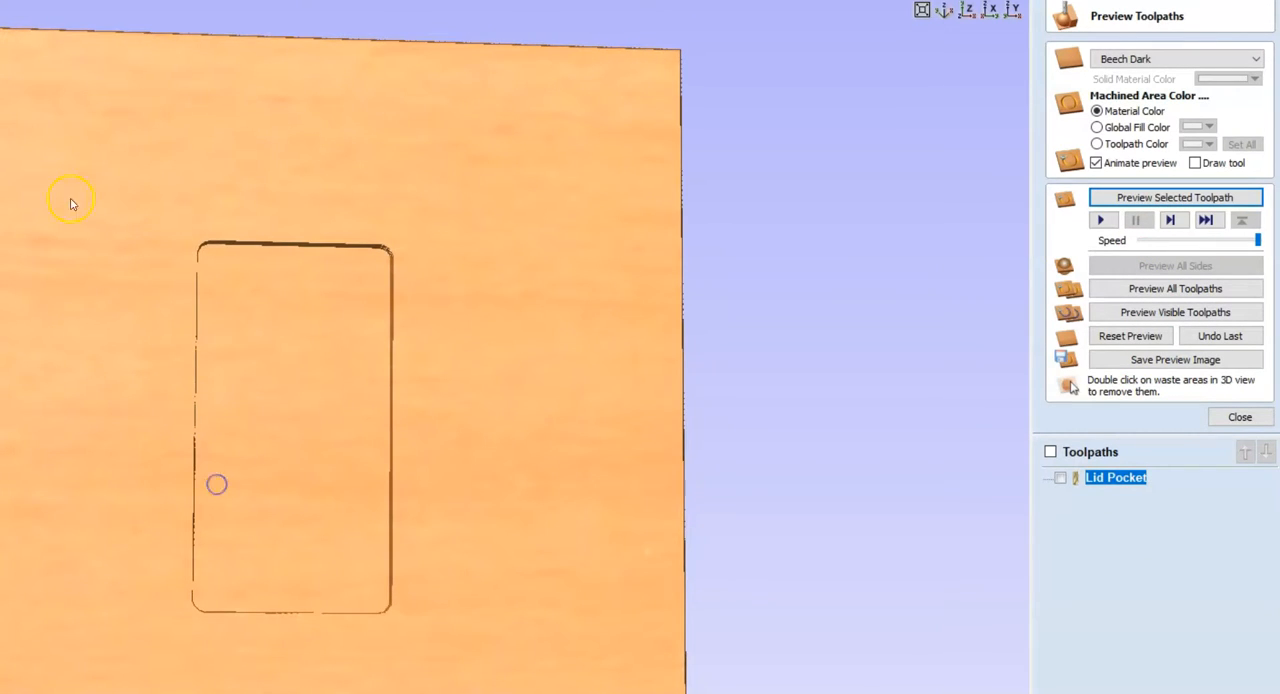
Start a pocket toolpath for the card and peg outlines inside the lid rectangle with a cut depth of 0.8750 inches
key(F2)
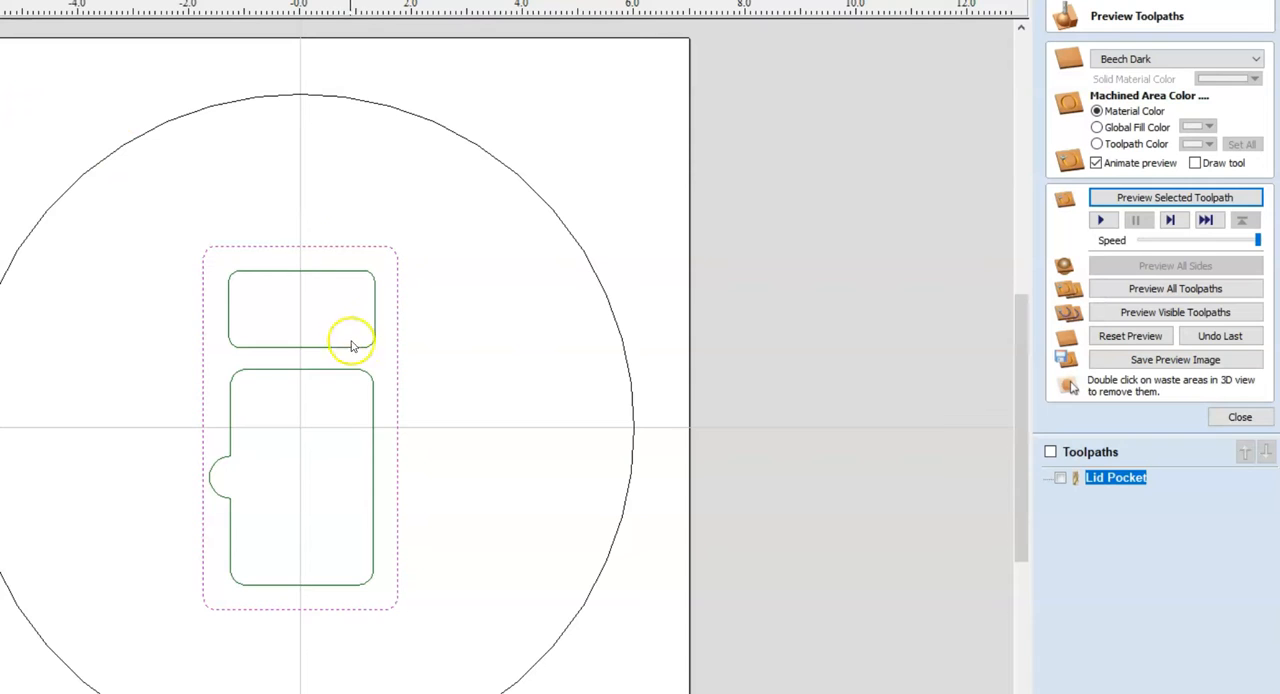
click(346, 372)
click(366, 355)
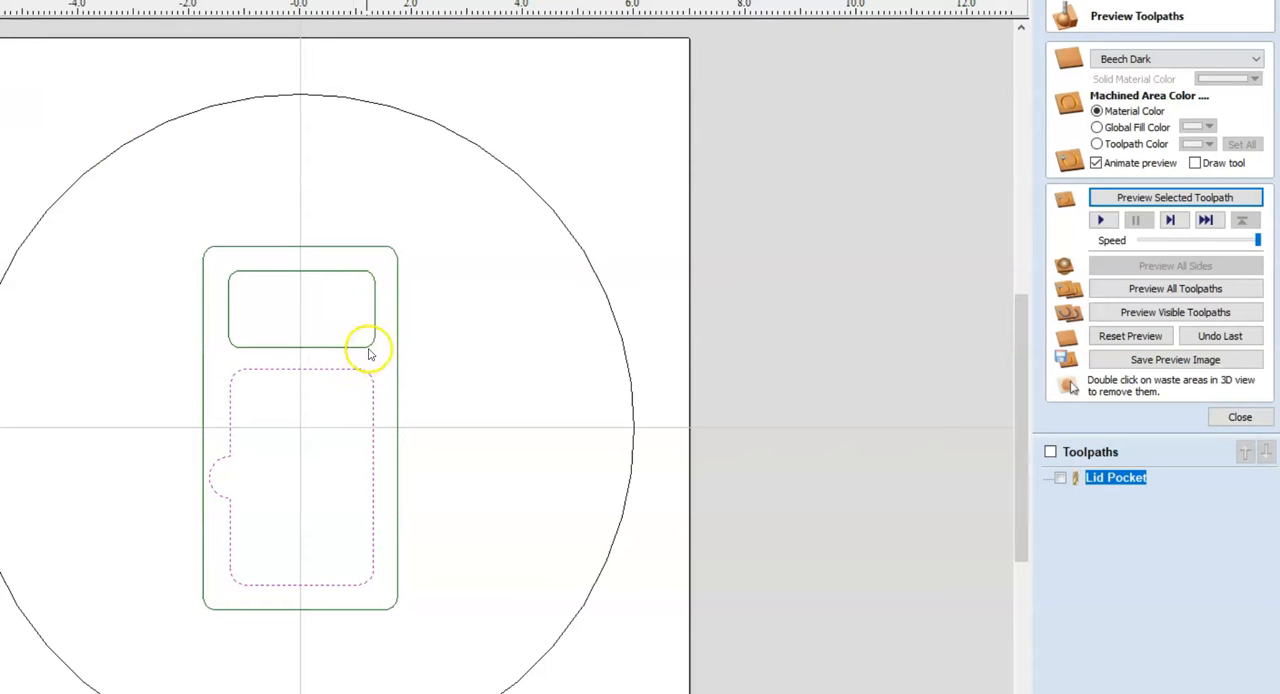
shift+click(373, 341)
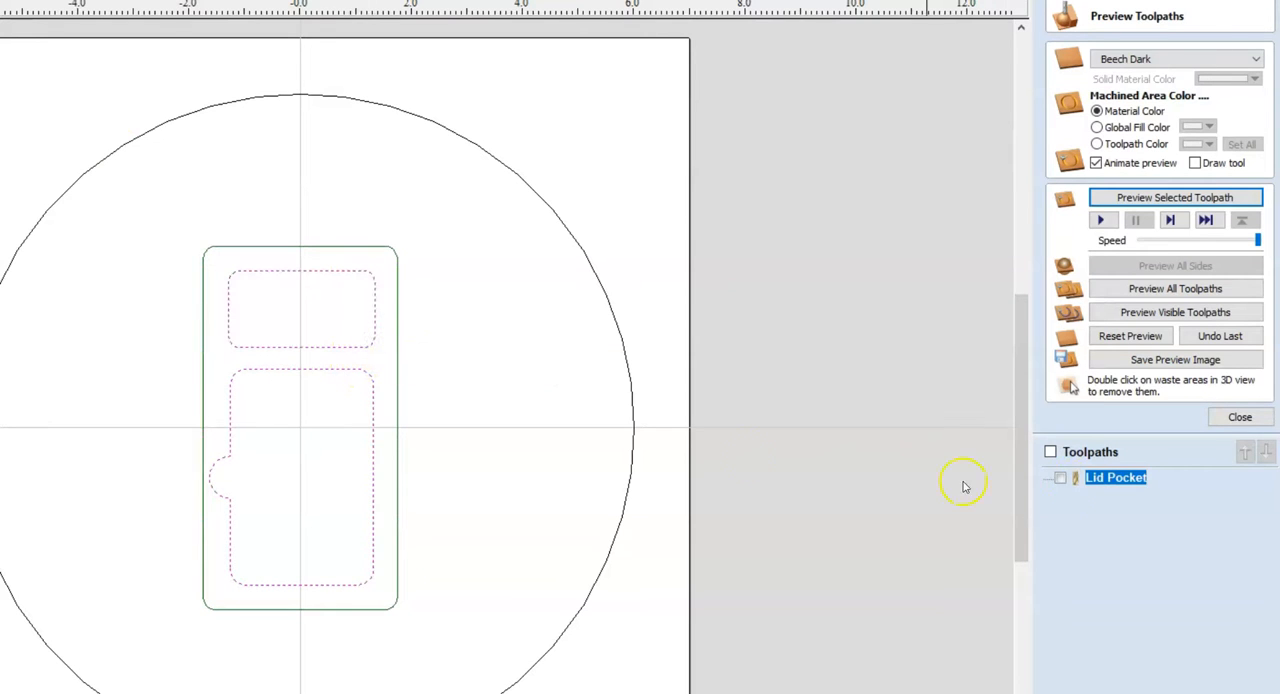
click(1207, 428)
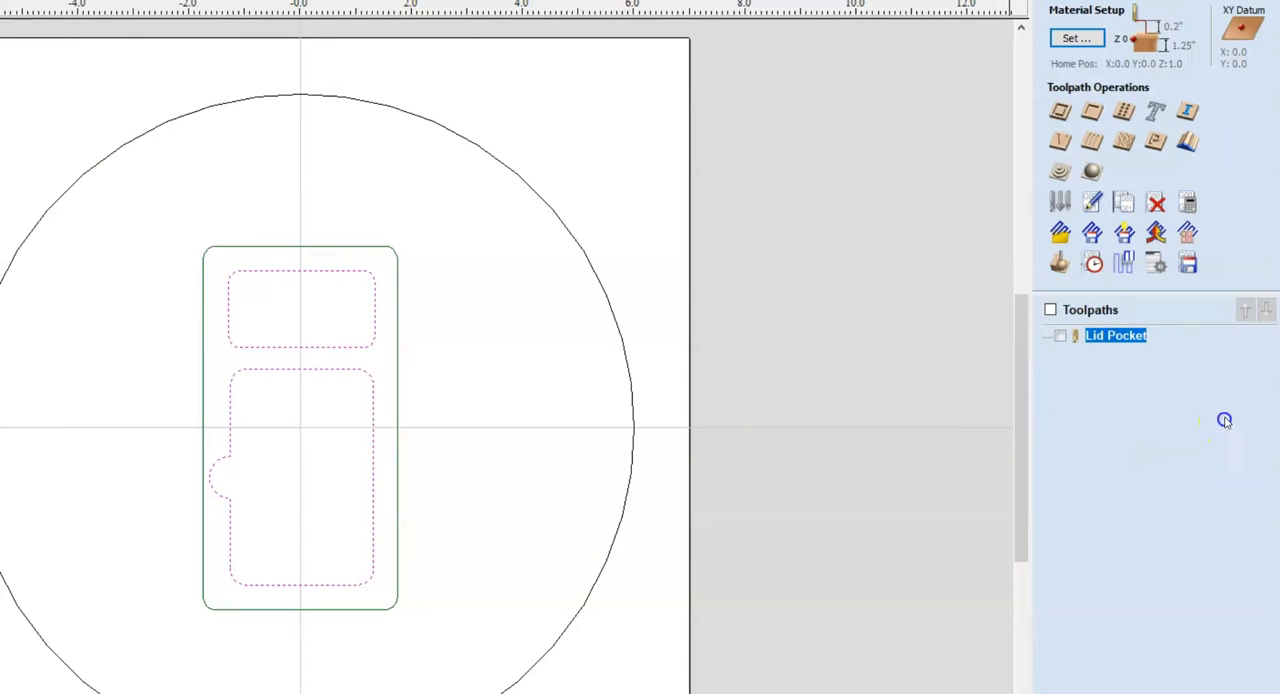
click(1093, 112)
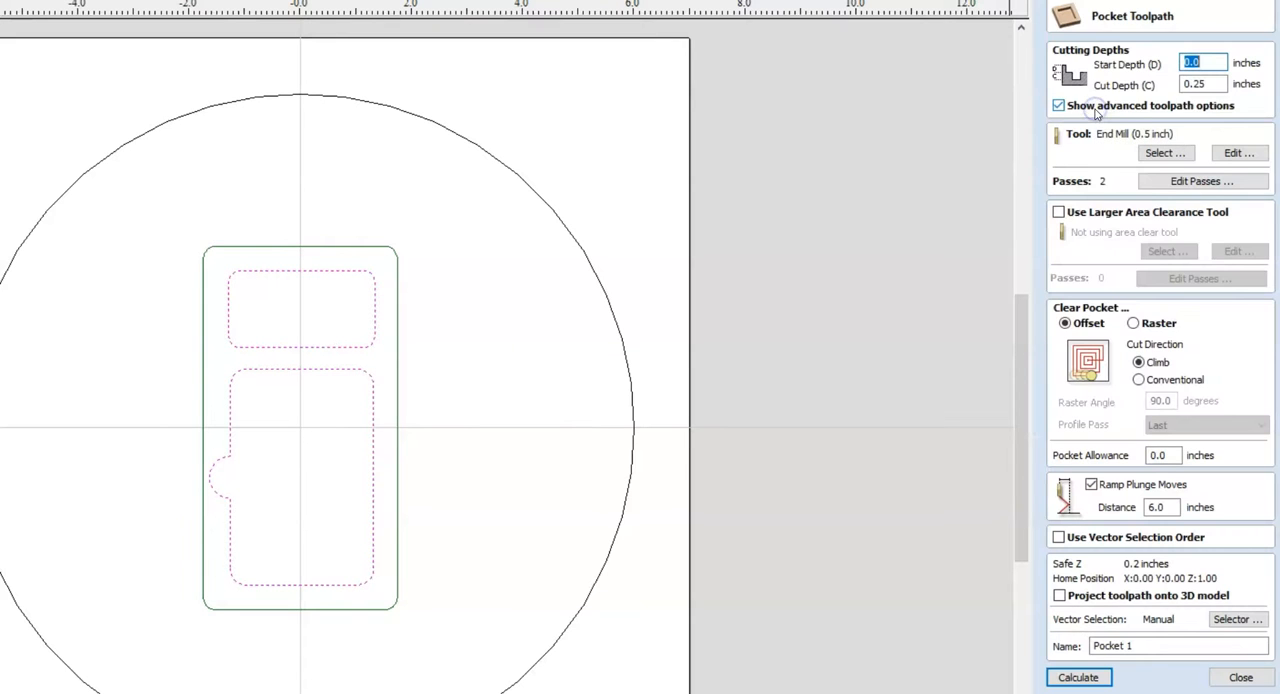
click(1205, 83)
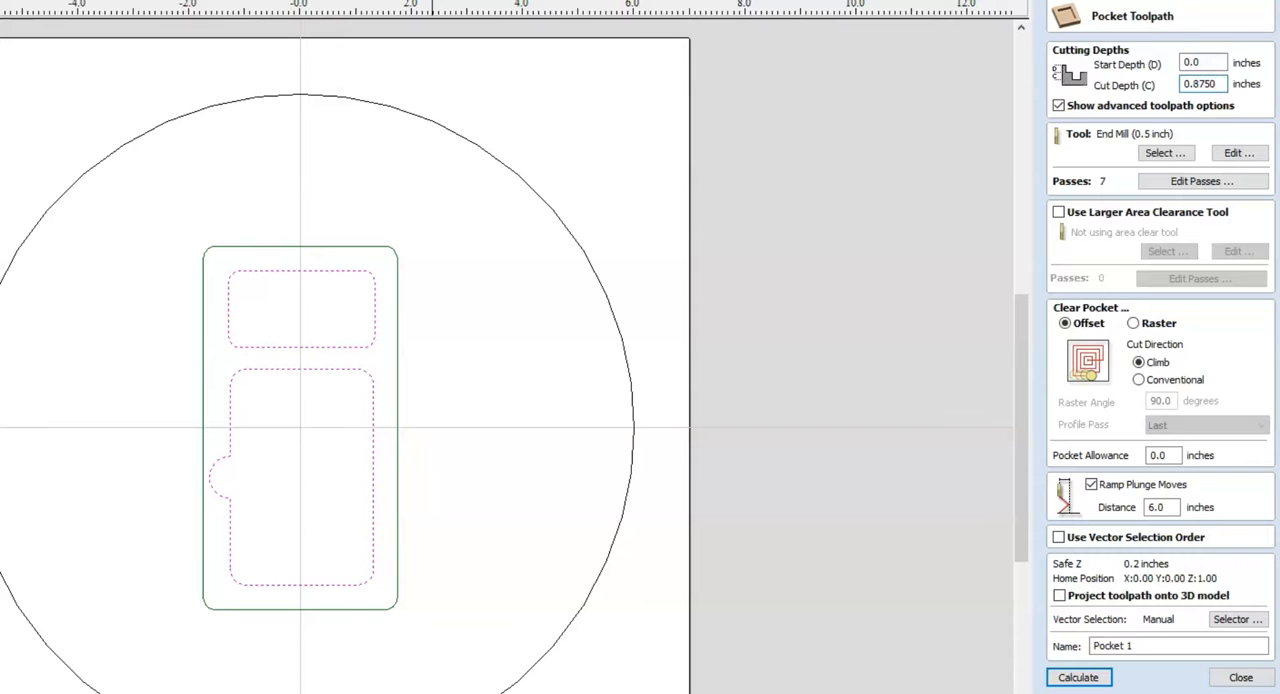
click(893, 234)
Name the toolpath Card & Peg Pocket and calculate it
drag(1143, 647, 1121, 646)
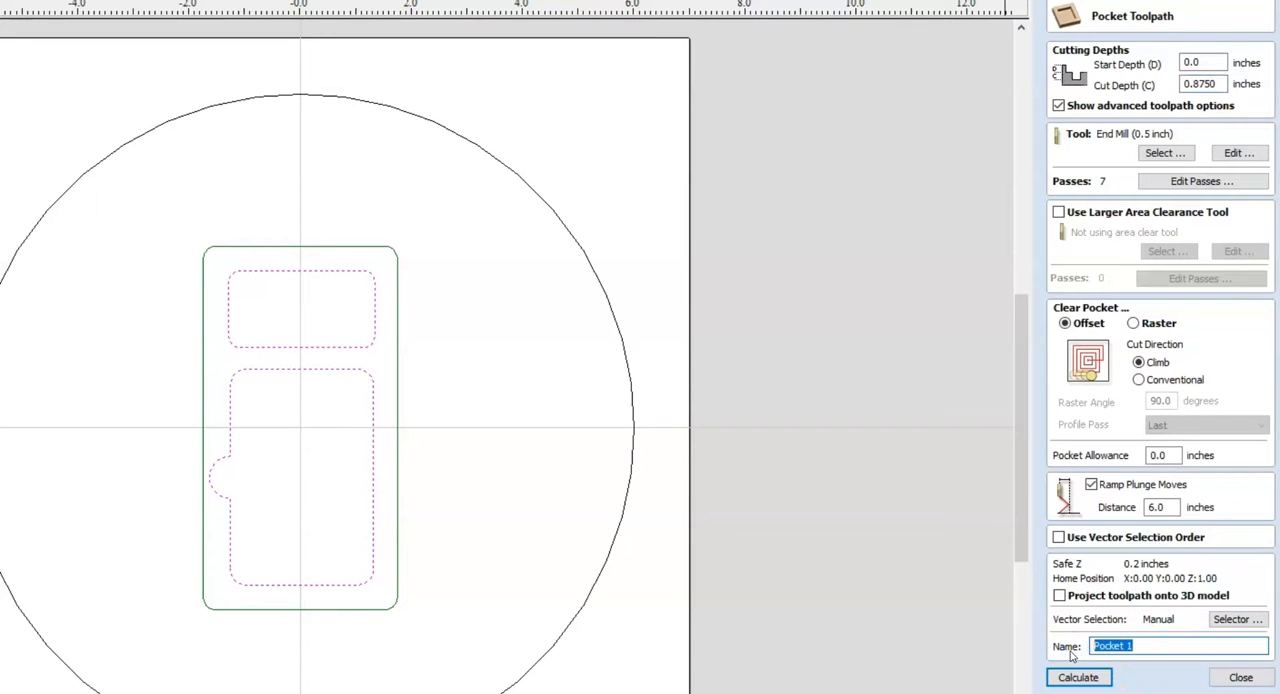
text(Card & Peg Pocket)
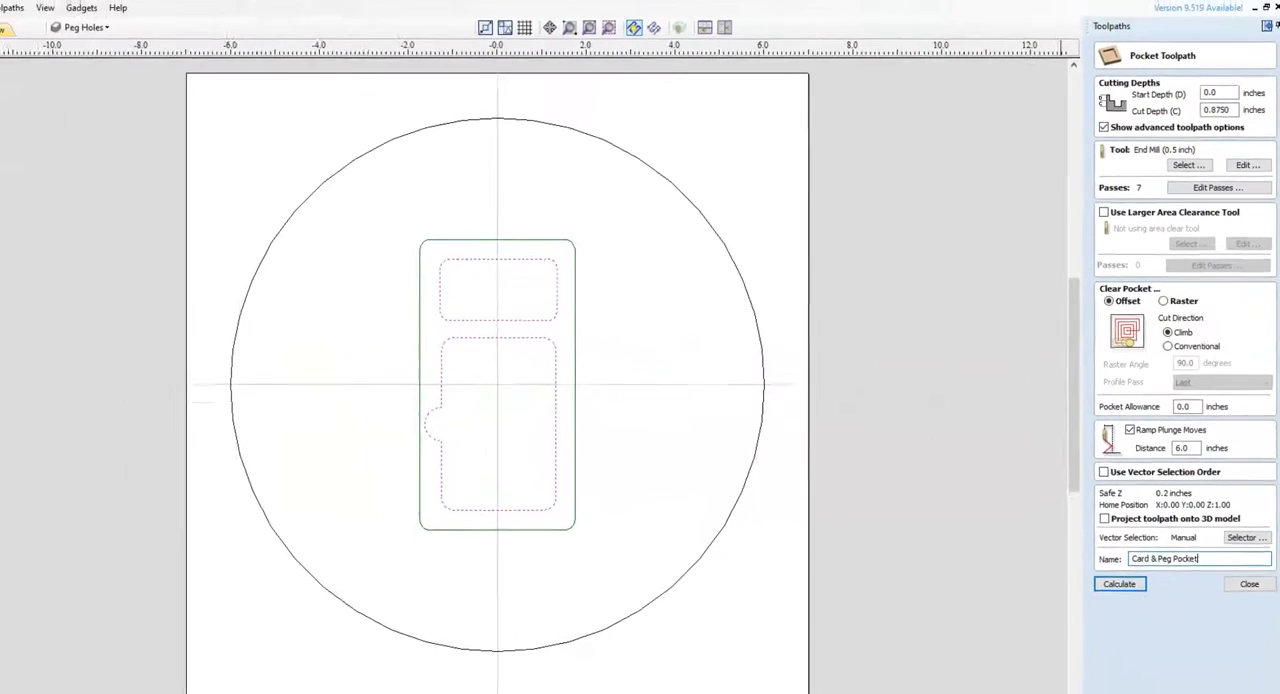
click(1119, 583)
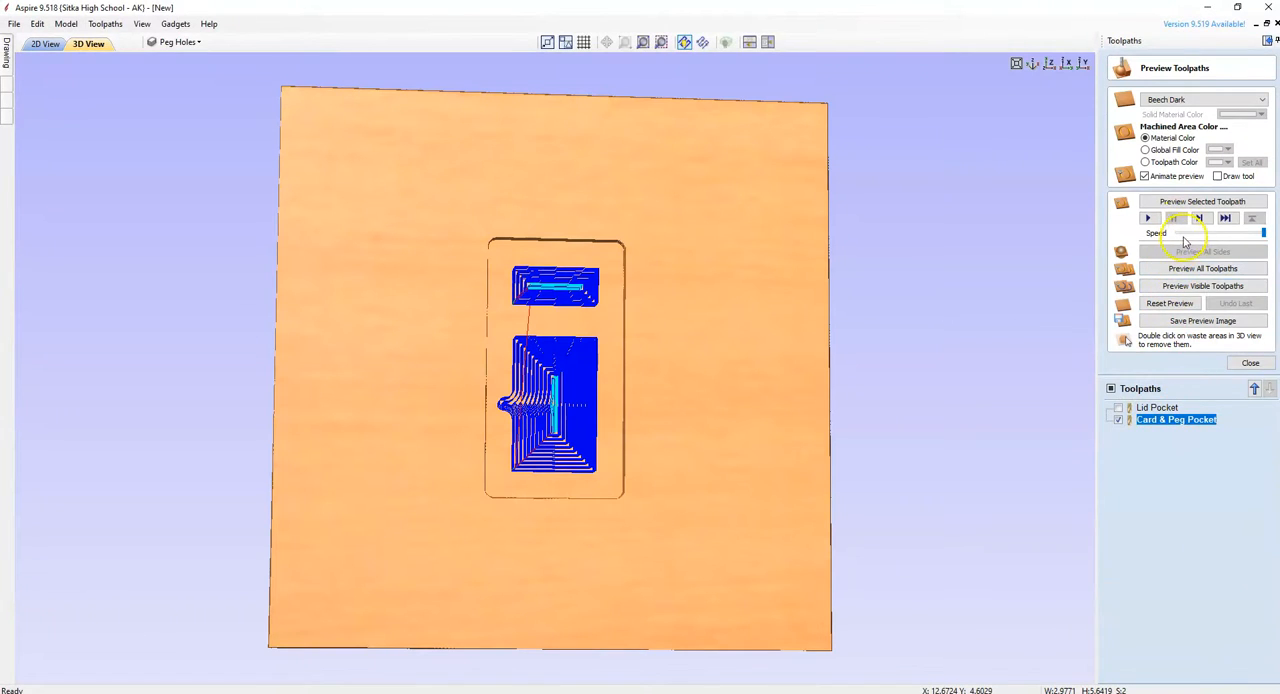
Preview all toolpaths in the material, inspect the carved pockets at an angle and close the preview
click(1190, 270)
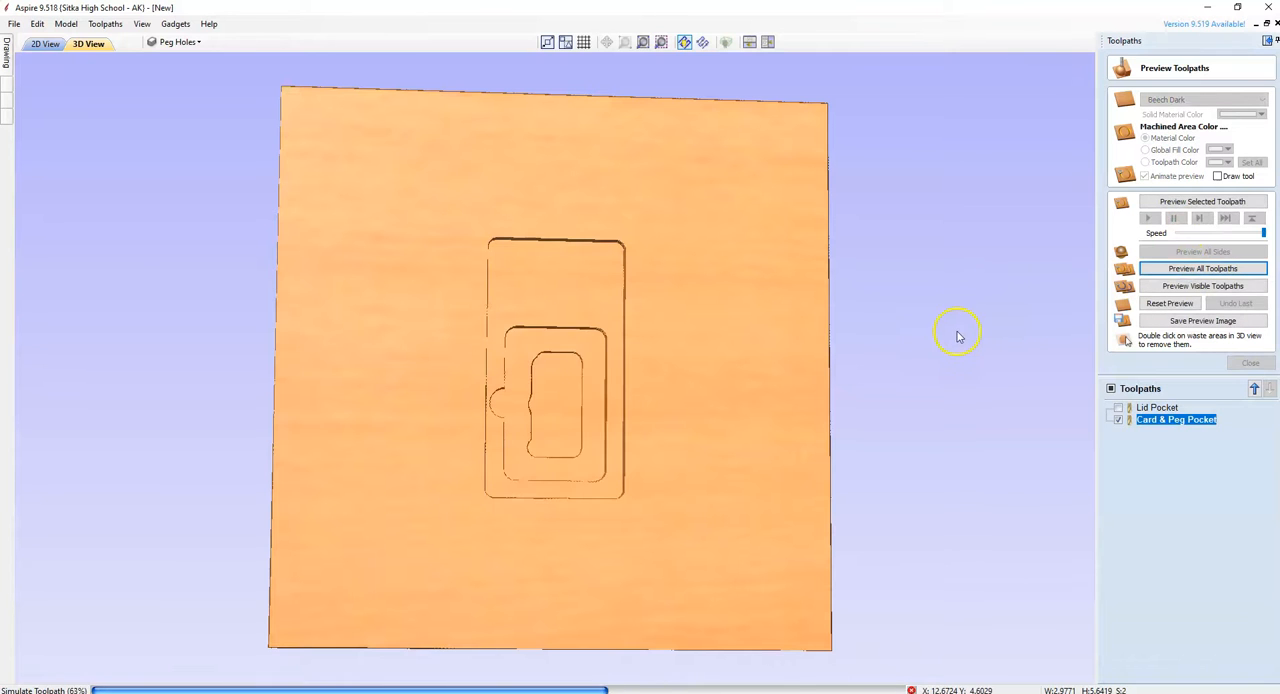
drag(580, 354, 526, 349)
drag(530, 200, 1118, 487)
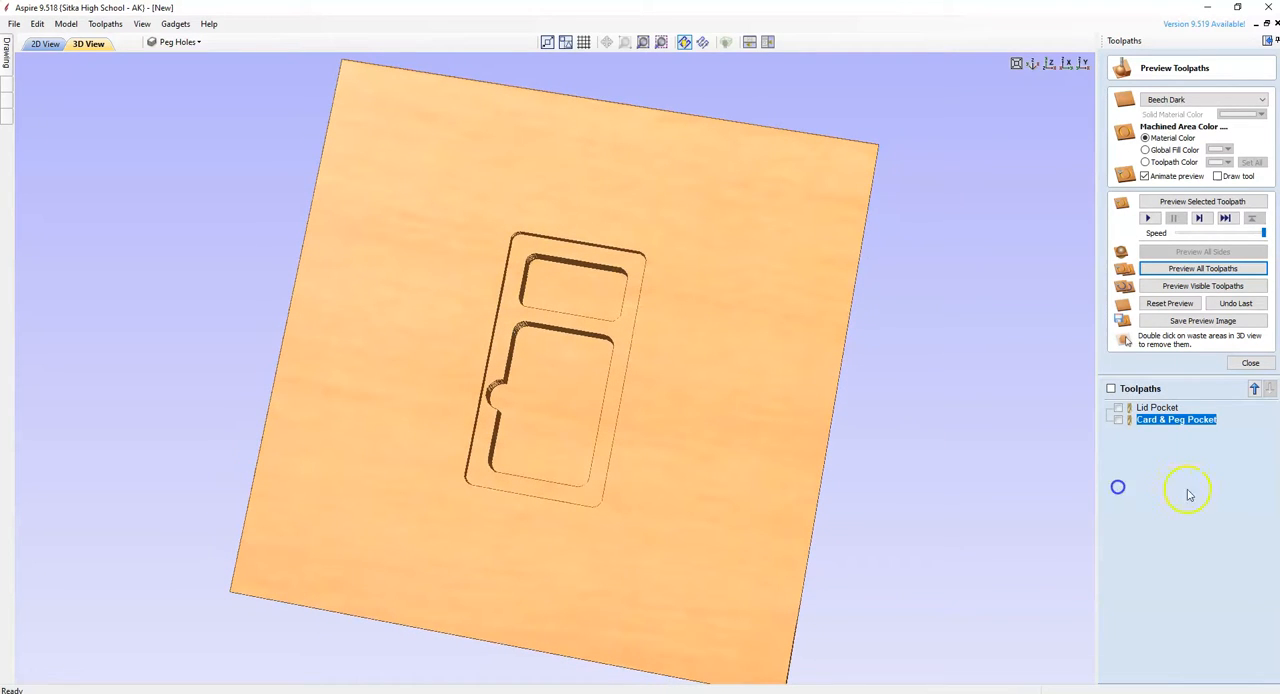
click(1249, 363)
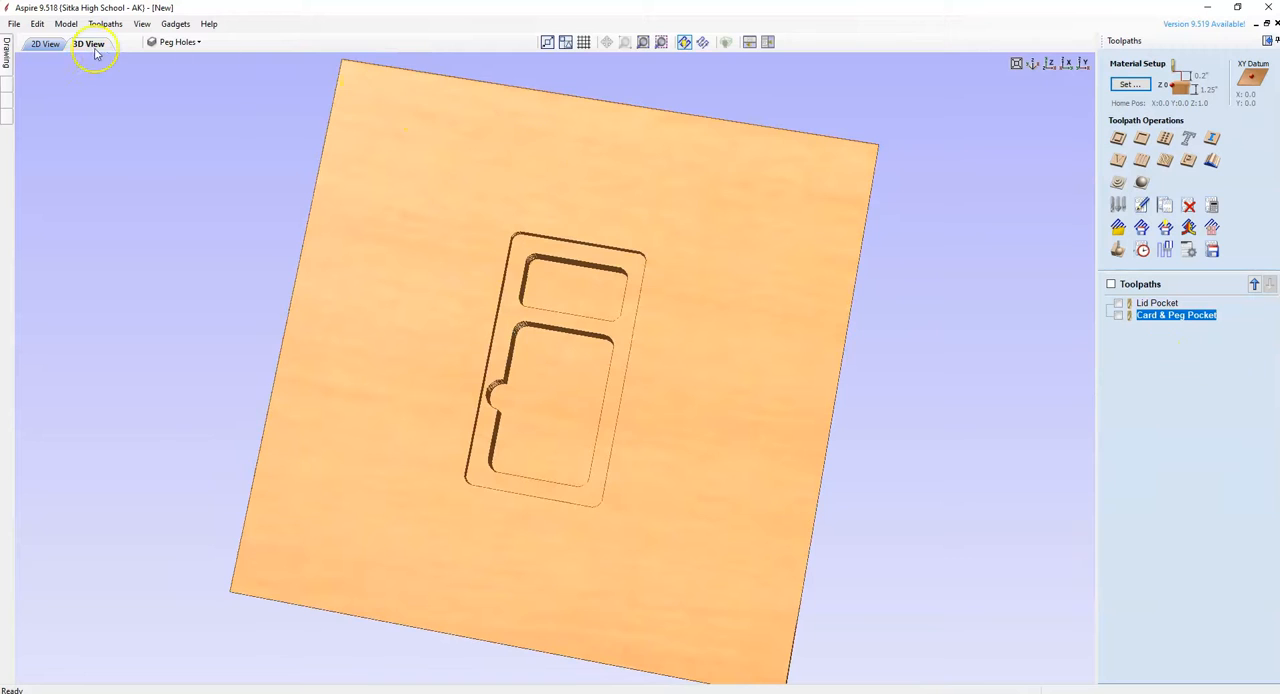
Return to the 2D view and save the job on the Desktop as Cribbage Board Bottom - Cards & Peg Pockets, replacing the existing file
click(44, 45)
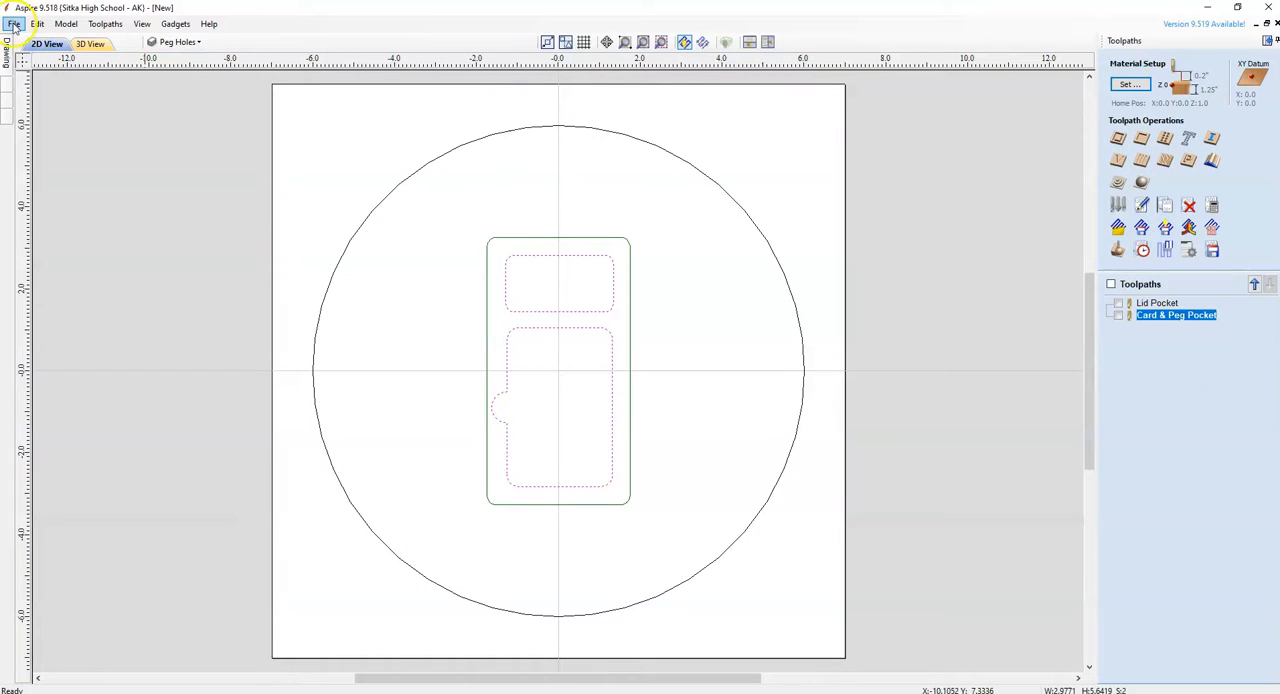
click(14, 24)
click(30, 85)
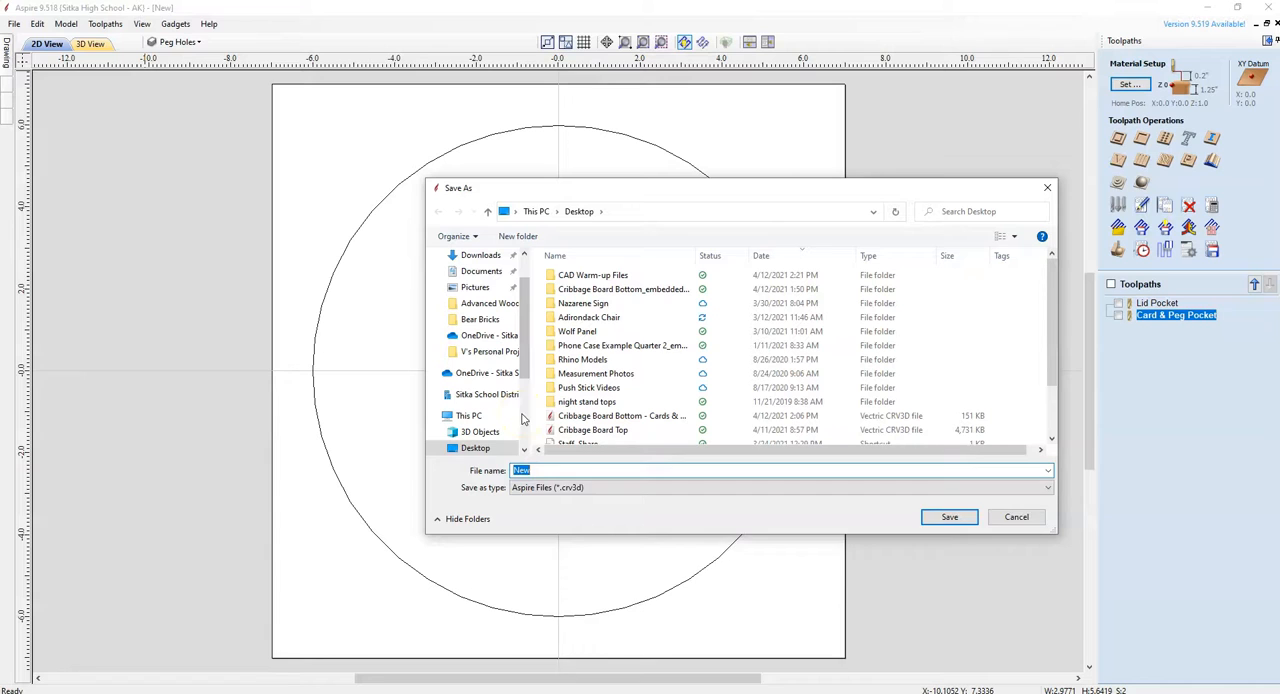
text(Cribbage Board B)
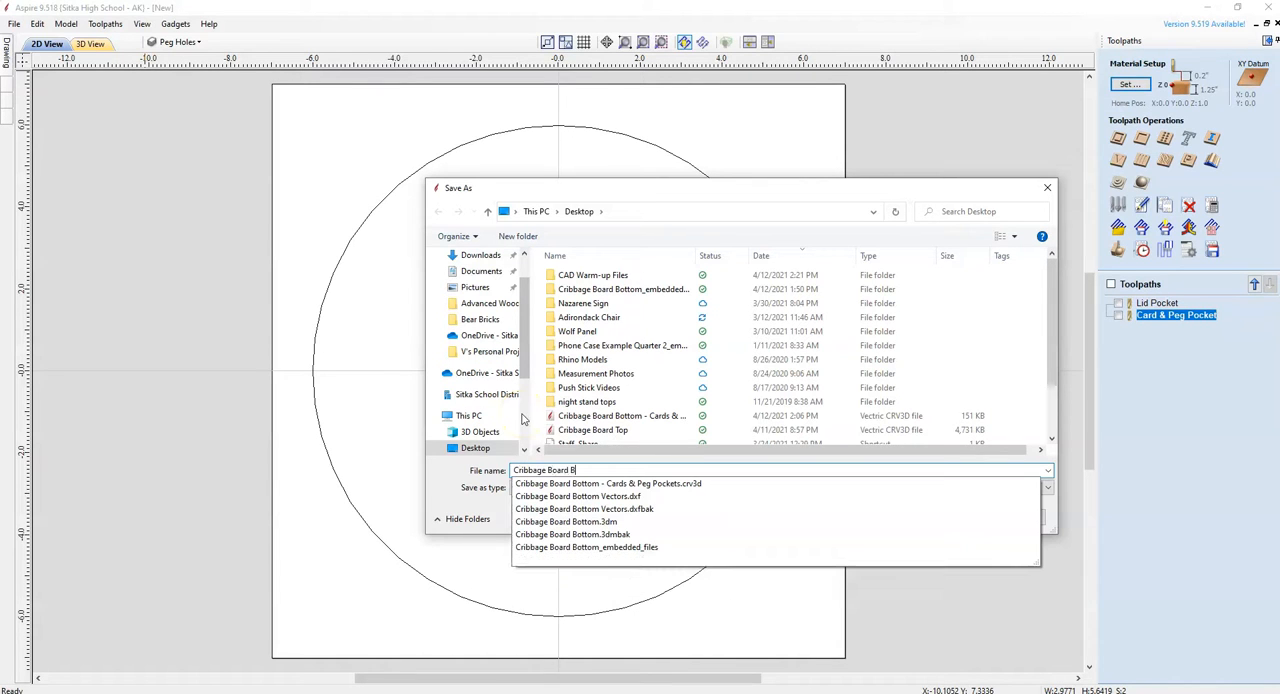
text(ottom - Cards & Peg Pockets)
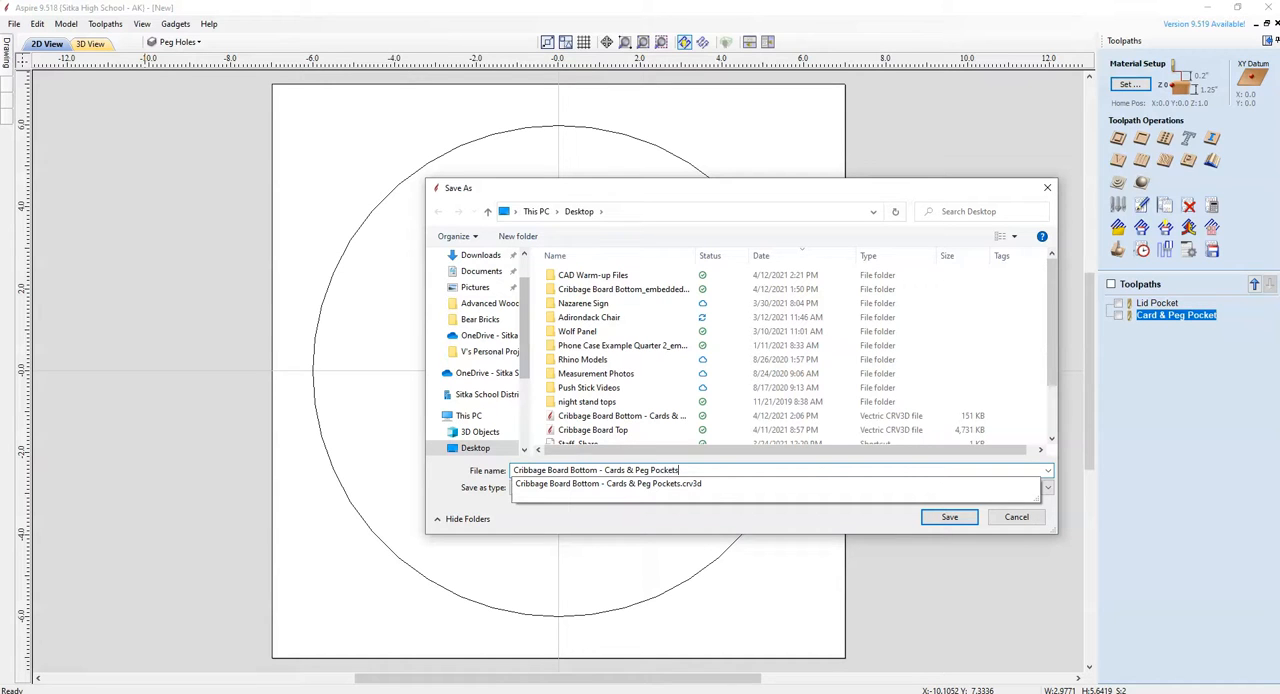
click(866, 530)
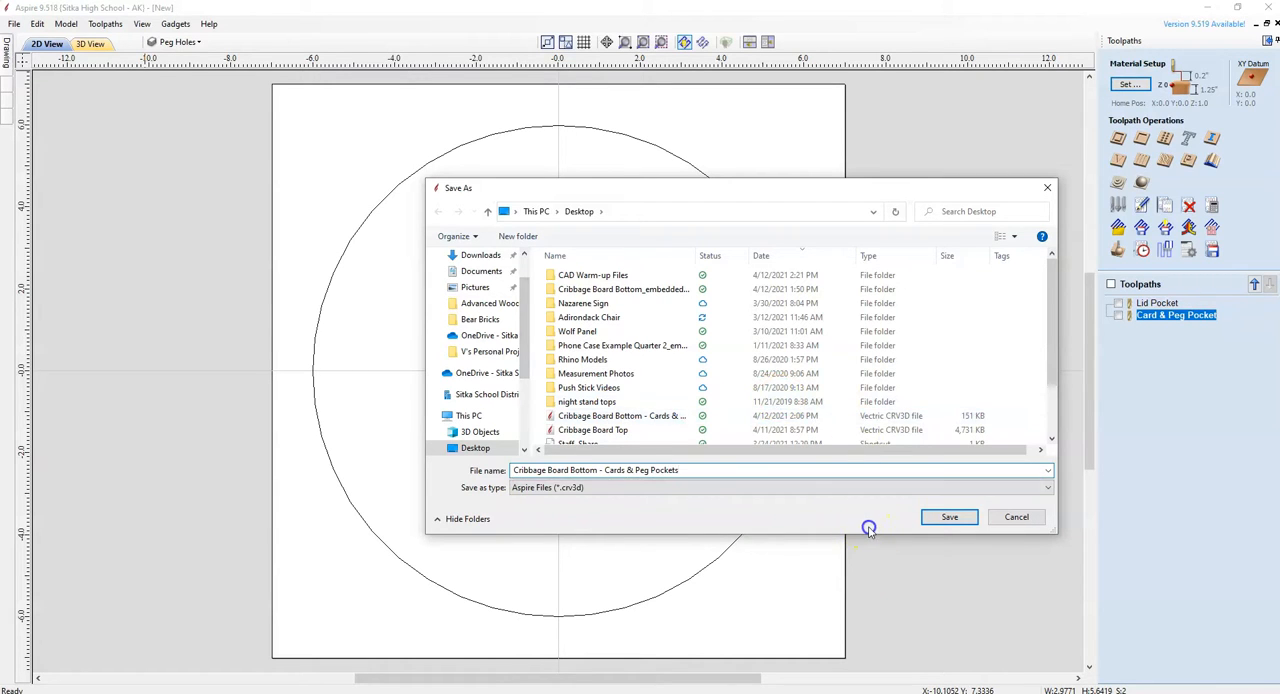
click(948, 517)
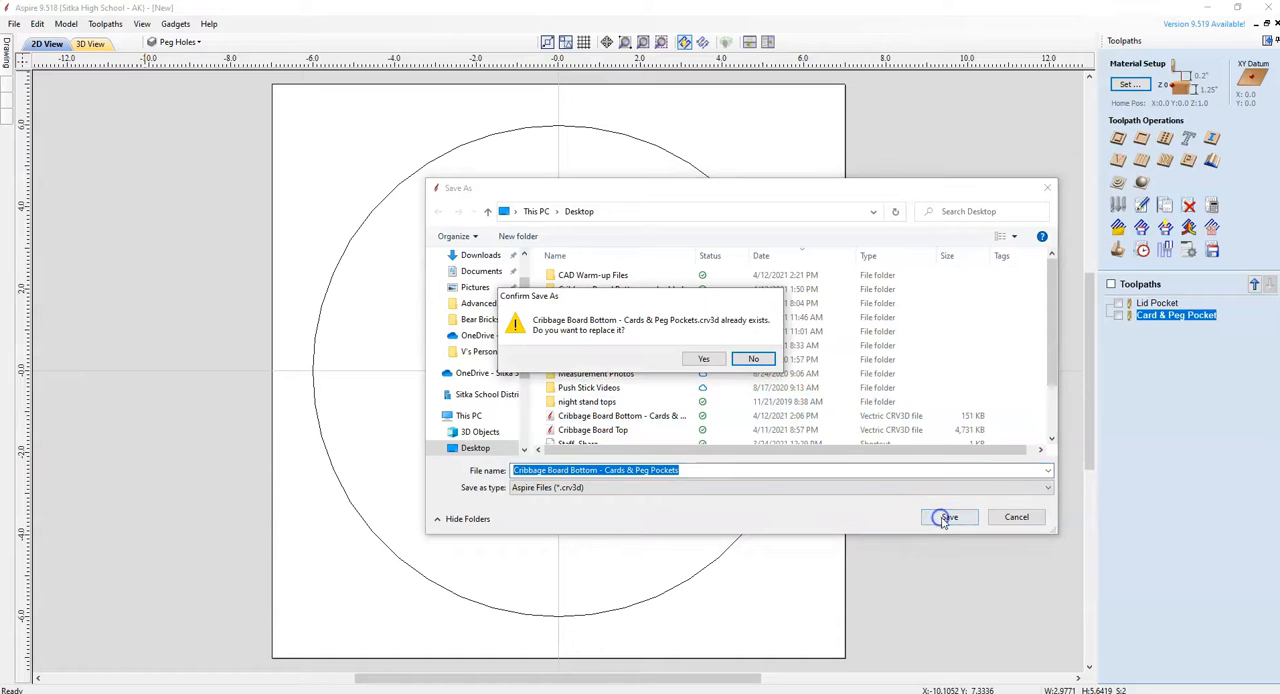
click(706, 360)
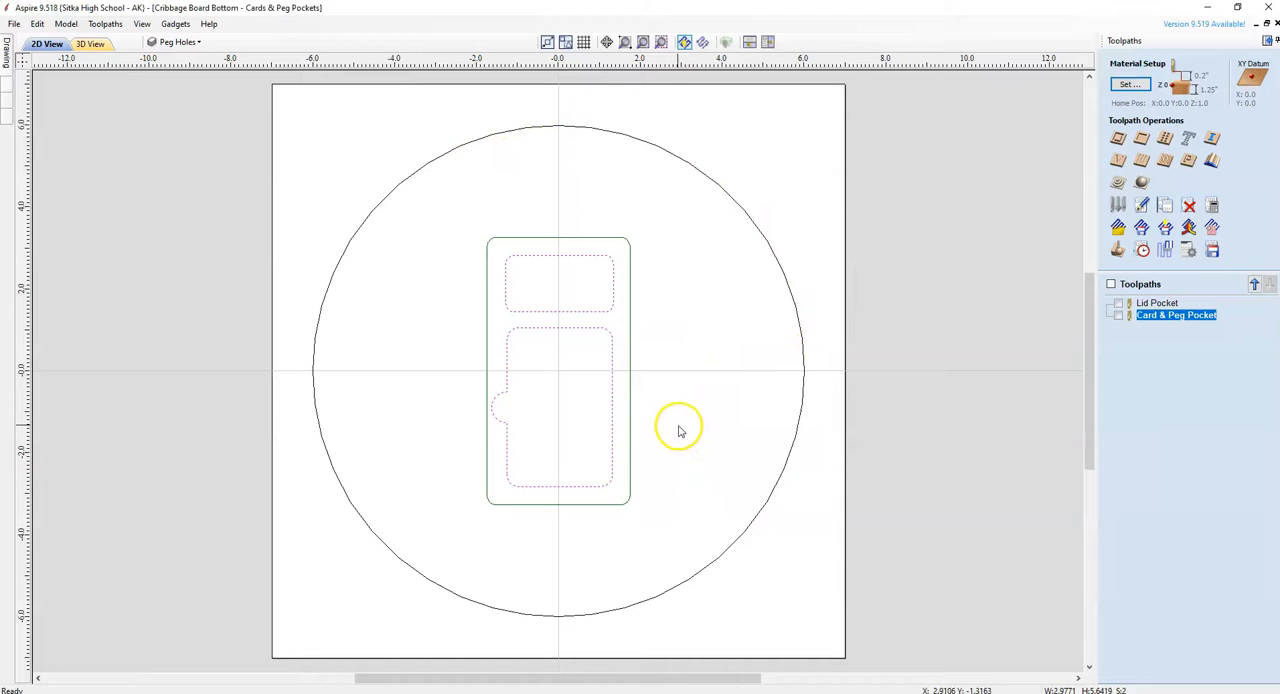
click(420, 206)
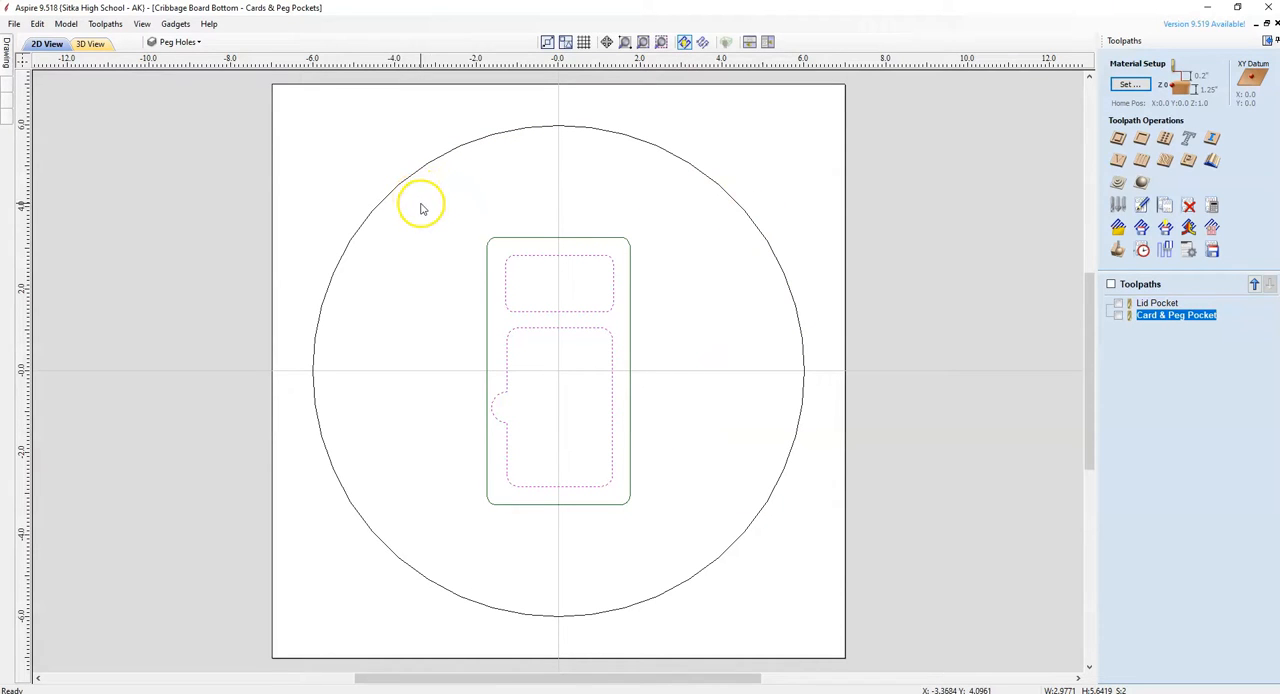